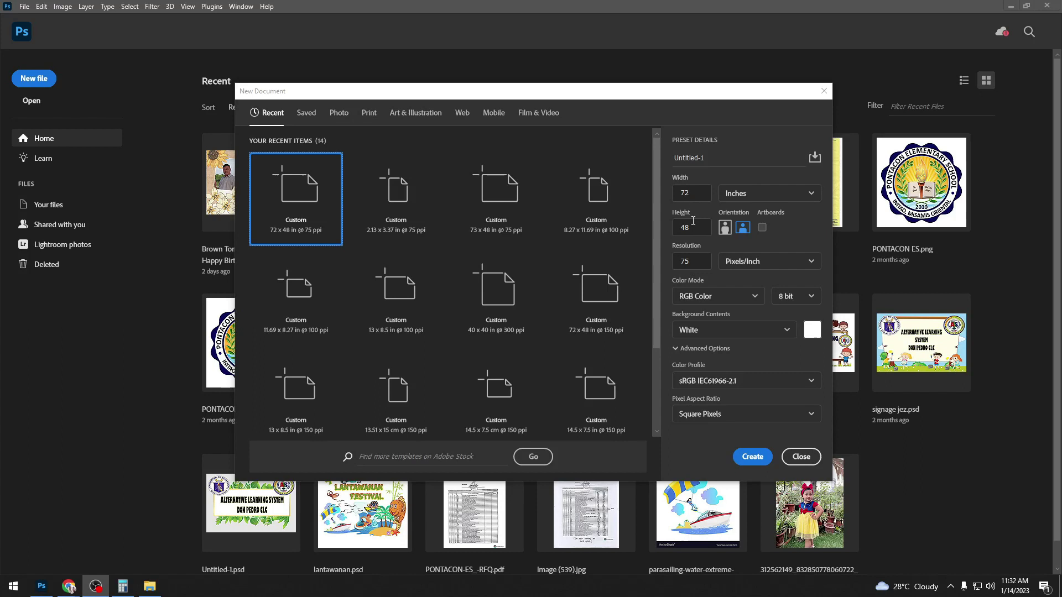
Create the blank 72 × 48 inch, 75 ppi RGB document with a white background.
left_click(753, 457)
Place the Equestria Girls logo enlarged at upper-left, then drag in the Twilight Sparkle image.
scroll(584, 352, "down", 2)
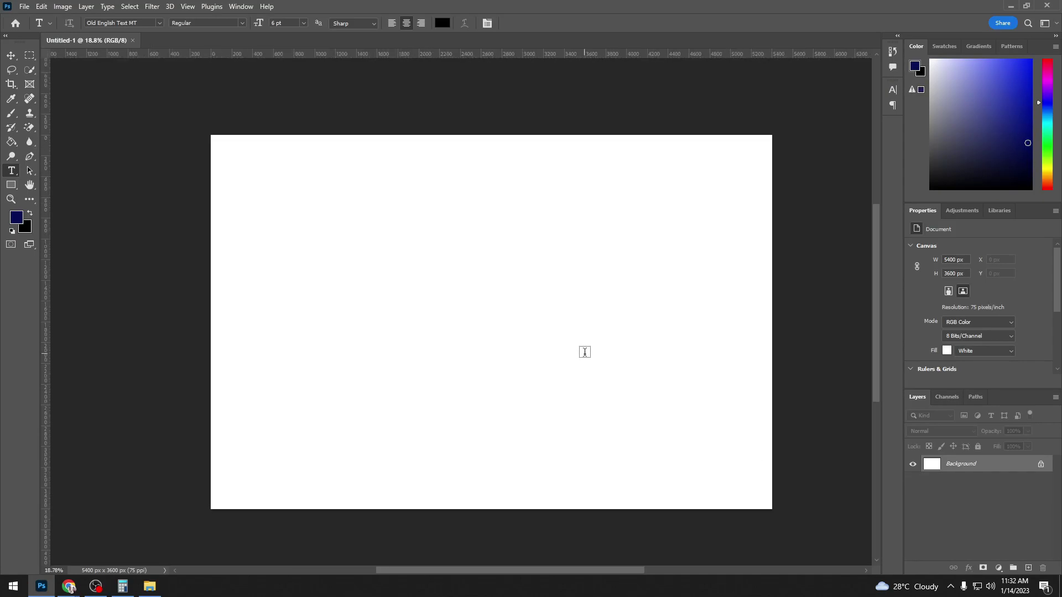
left_click_drag(366, 278, 293, 250)
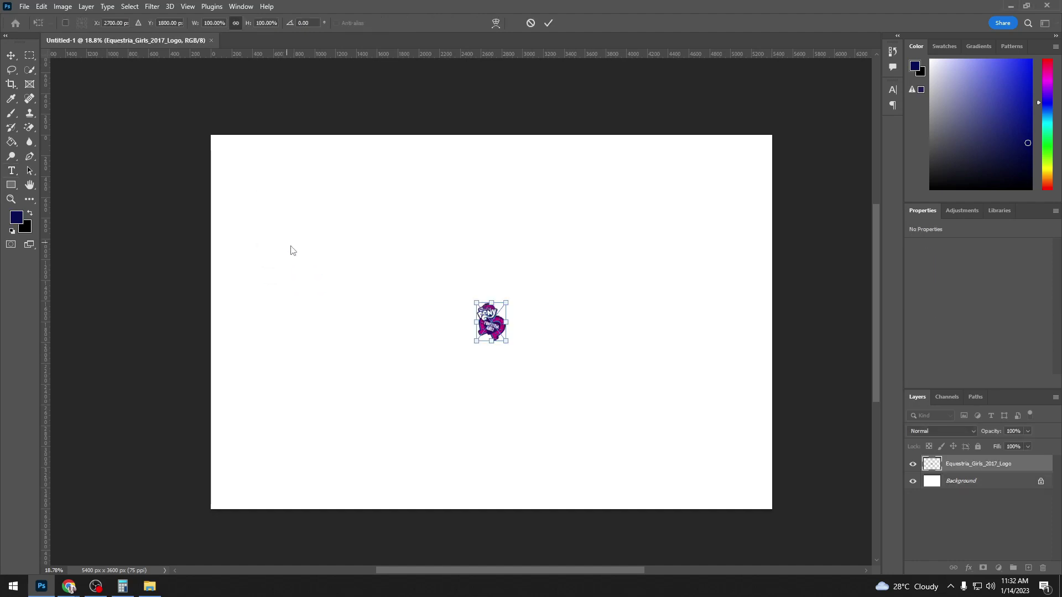
left_click_drag(476, 303, 351, 247)
left_click_drag(448, 276, 289, 224)
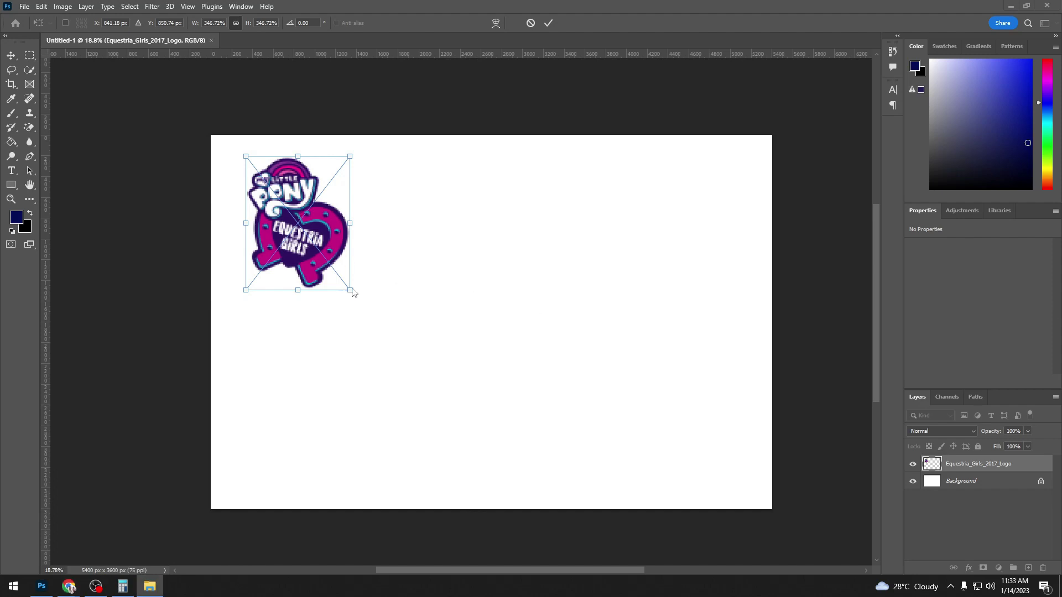
left_click_drag(349, 292, 379, 328)
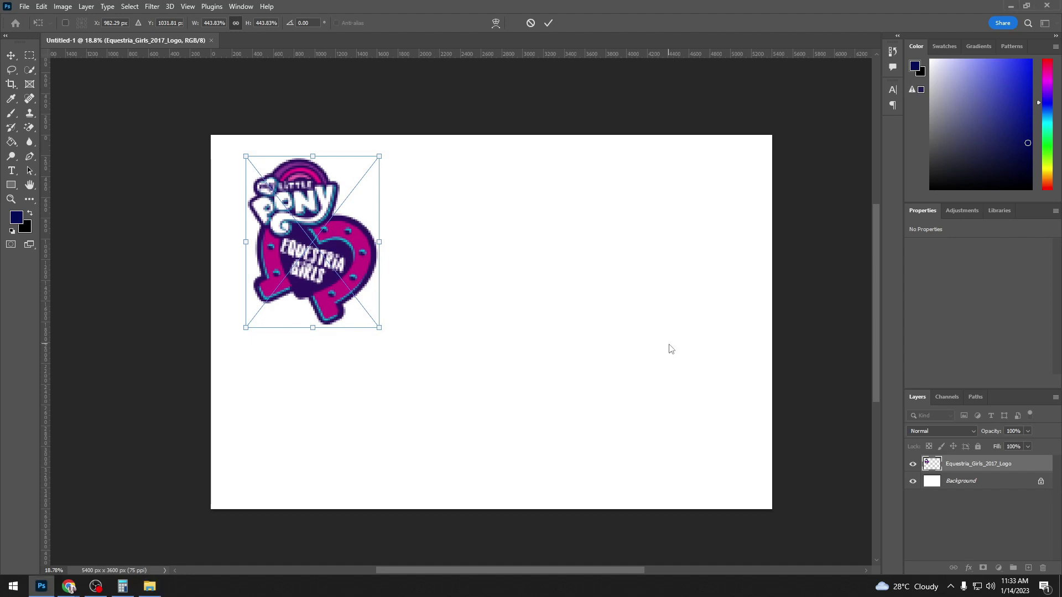
key("Return")
left_click_drag(650, 416, 348, 372)
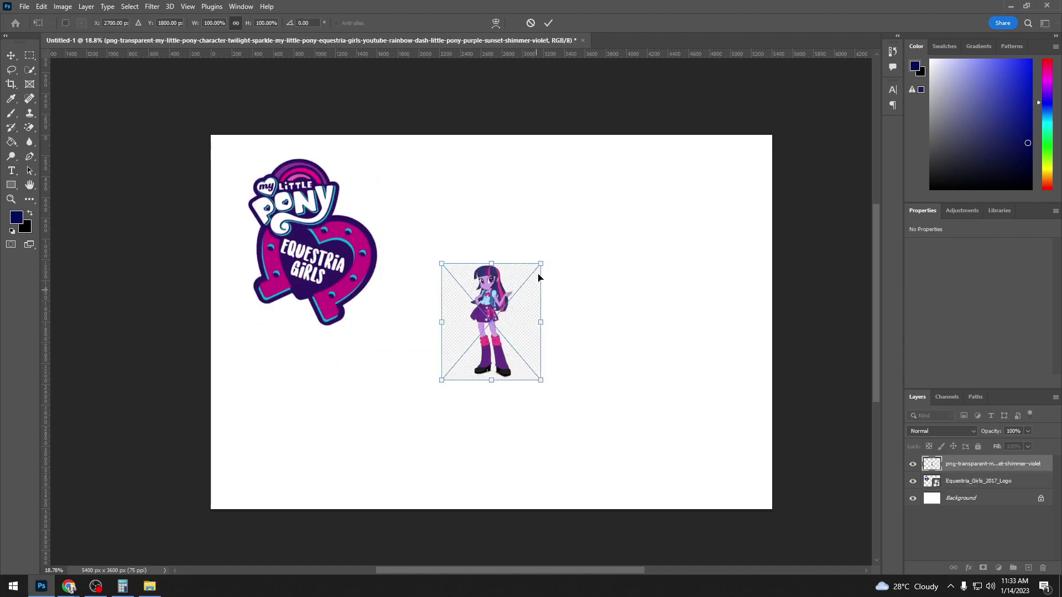
Set Twilight over the logo, cut her out to Layer 1 with Select Subject, and delete the original layer.
left_click_drag(540, 264, 623, 155)
left_click_drag(554, 233, 392, 308)
key("Return")
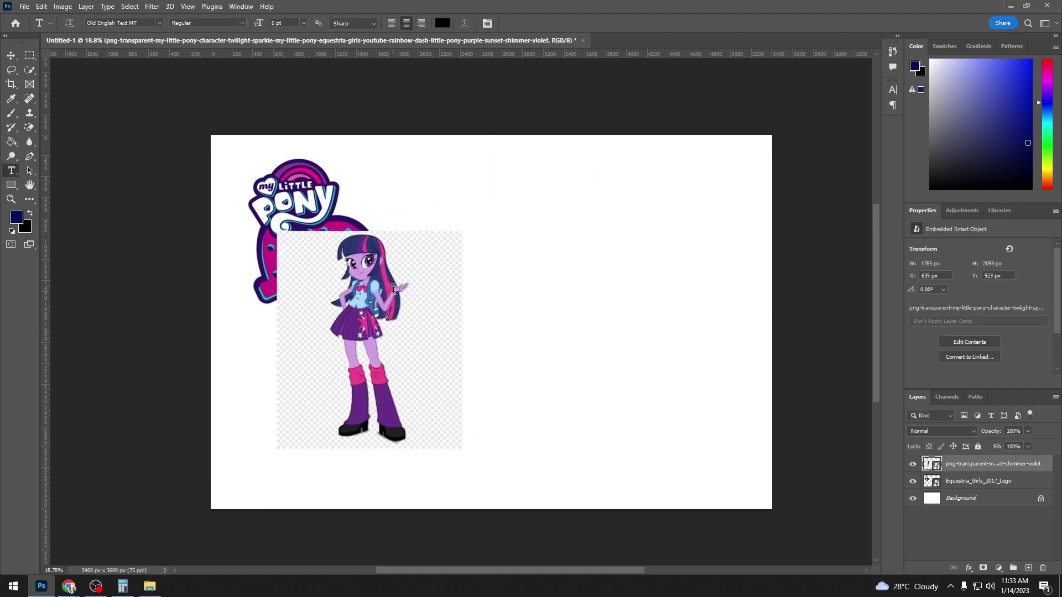
left_click(131, 12)
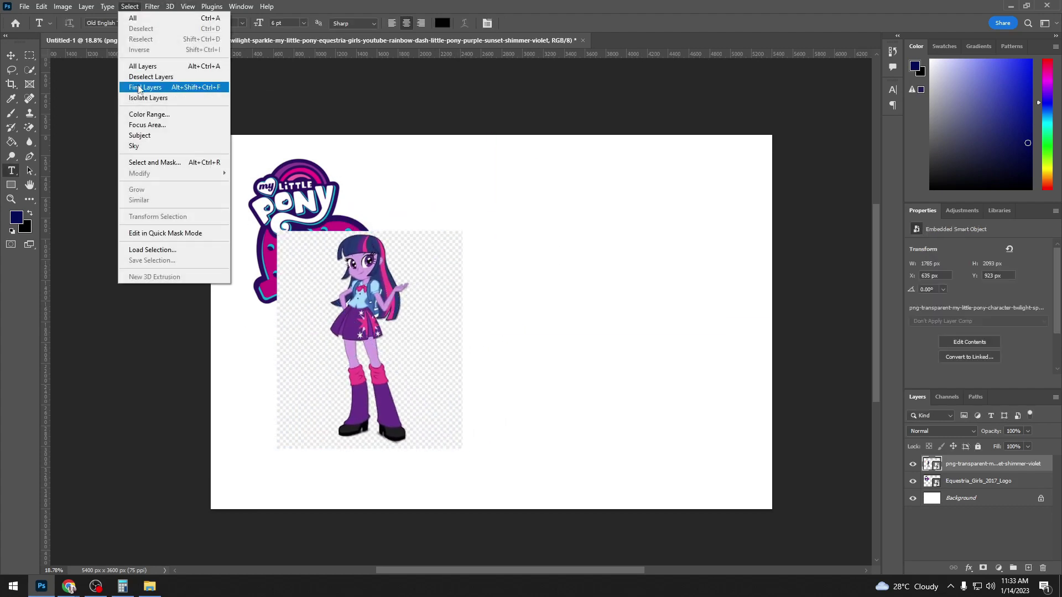
left_click(157, 136)
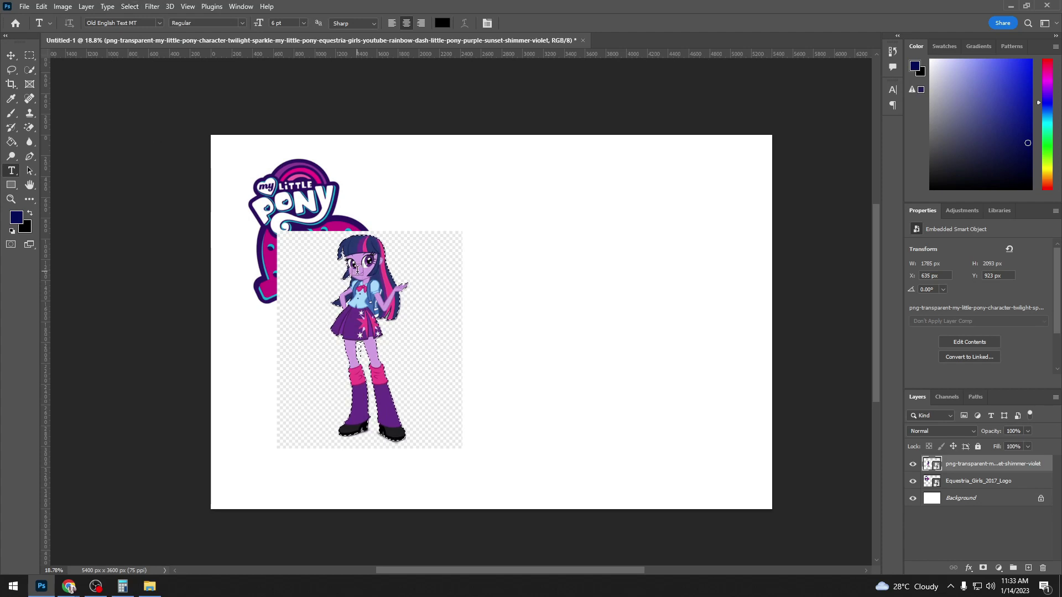
key("ctrl+alt+j")
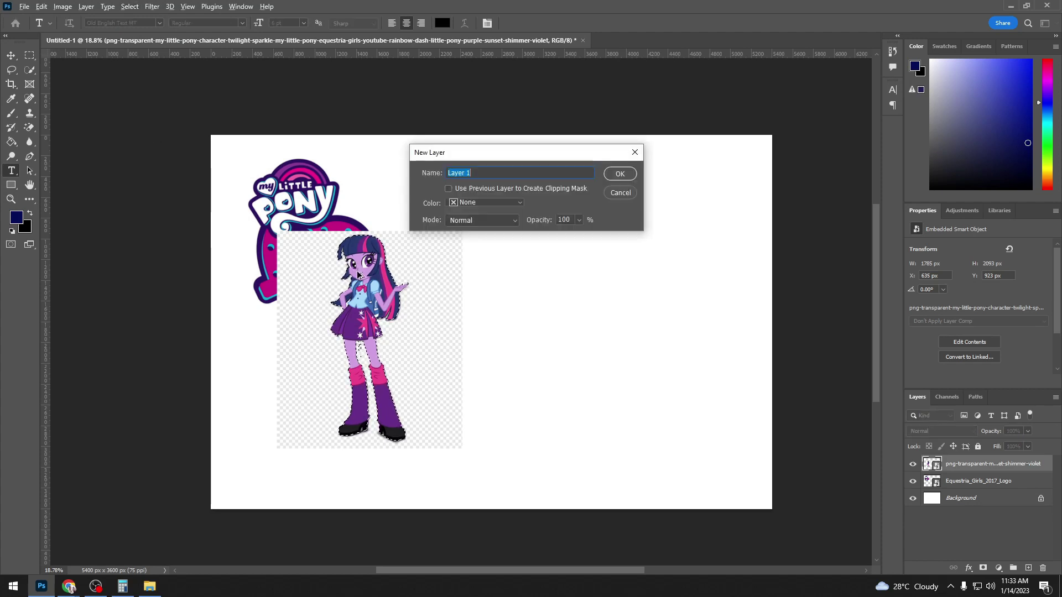
key("Return")
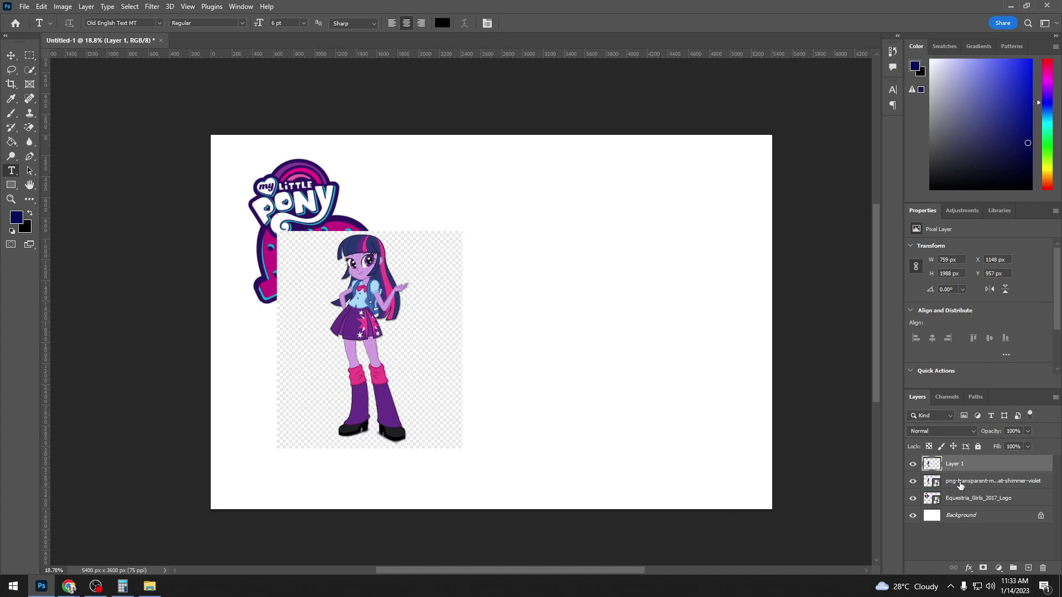
left_click(959, 483)
key("Delete")
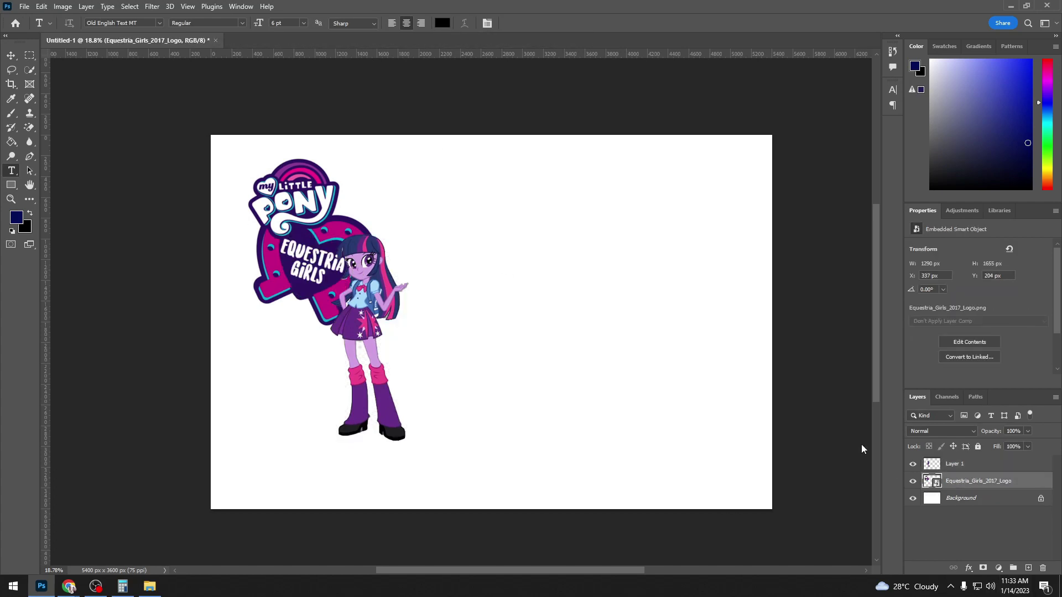
Enlarge Twilight with Free Transform and nudge her slightly left.
left_click(11, 56)
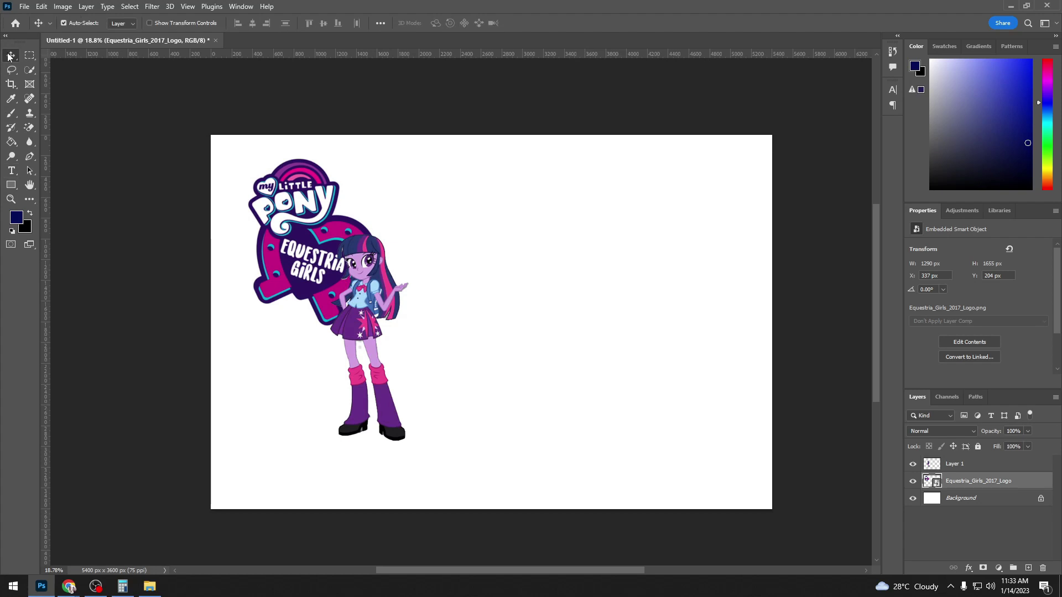
left_click_drag(362, 254, 357, 263)
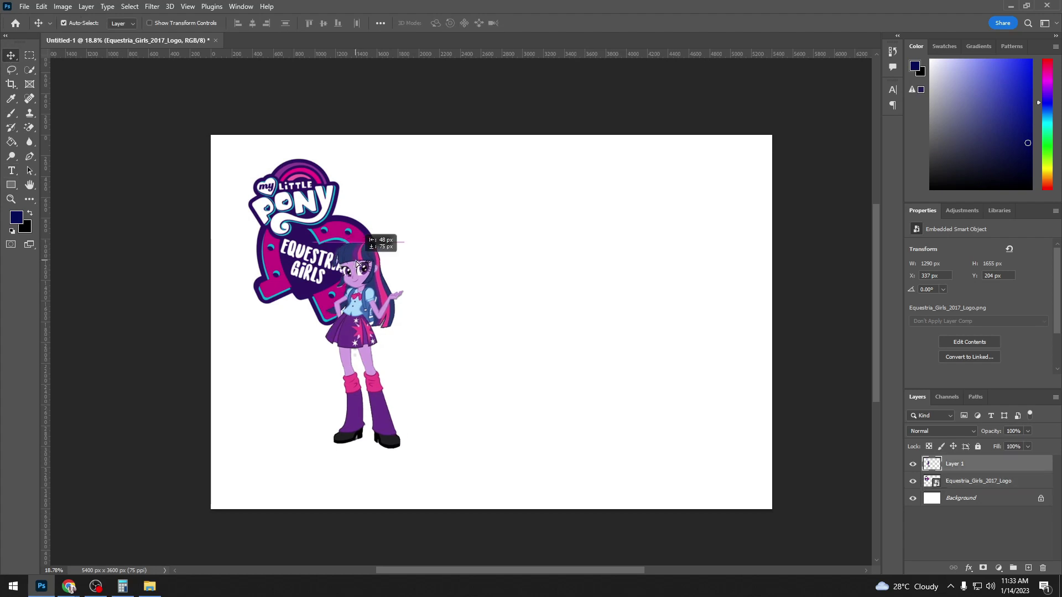
left_click(44, 9)
left_click(77, 250)
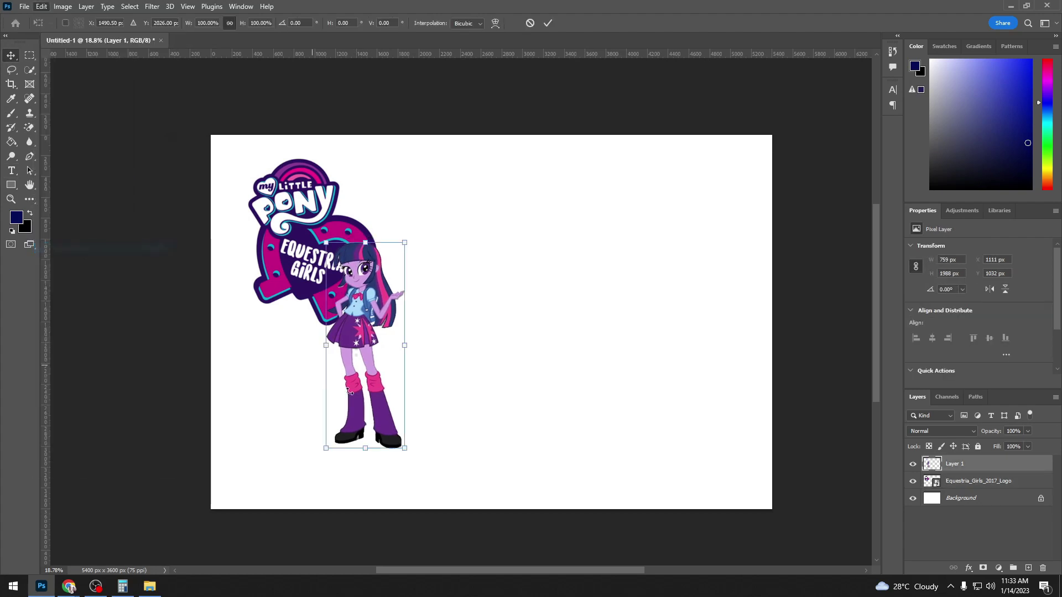
left_click_drag(403, 448, 435, 487)
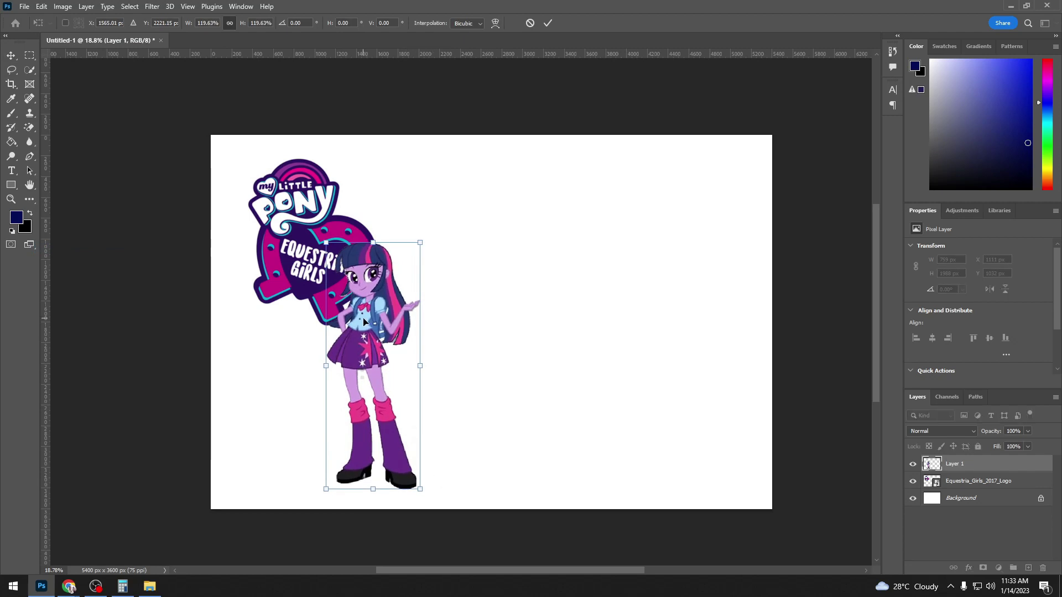
left_click_drag(364, 321, 360, 320)
key("Return")
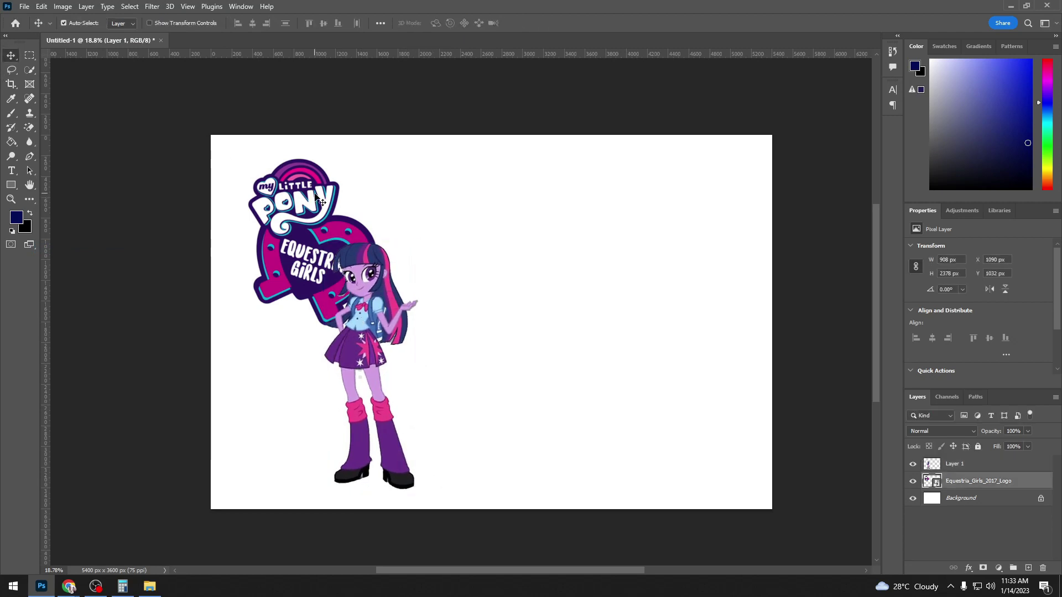
Enlarge the Equestria Girls logo to 1503 × 1928 px and move it toward the top-left.
left_click(281, 192)
left_click(41, 6)
left_click(81, 248)
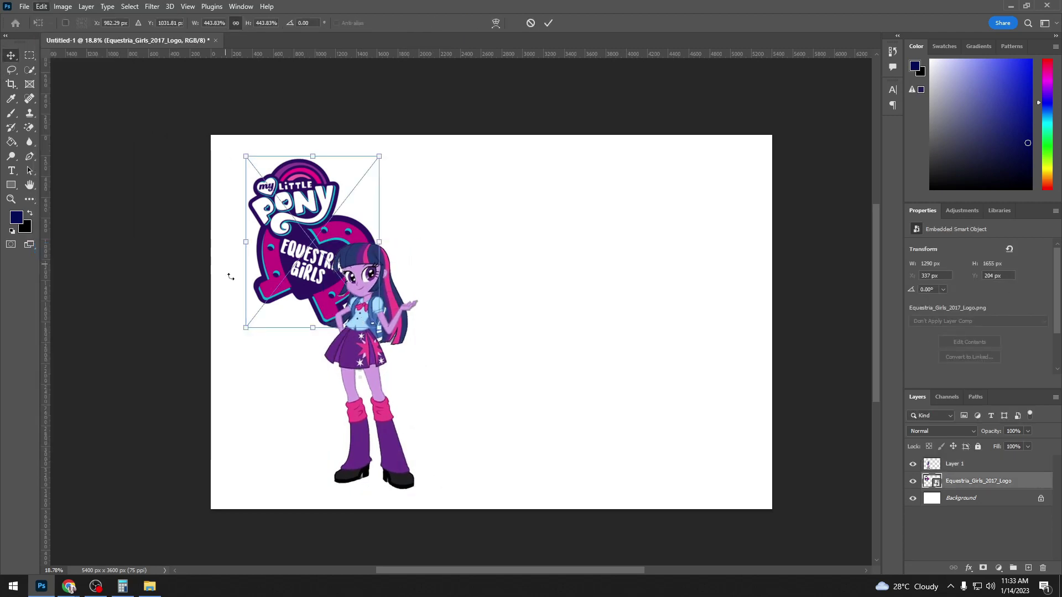
left_click_drag(244, 327, 224, 342)
mouse_move(367, 319)
left_mouse_down()
mouse_move(358, 303)
mouse_move(381, 338)
left_mouse_up()
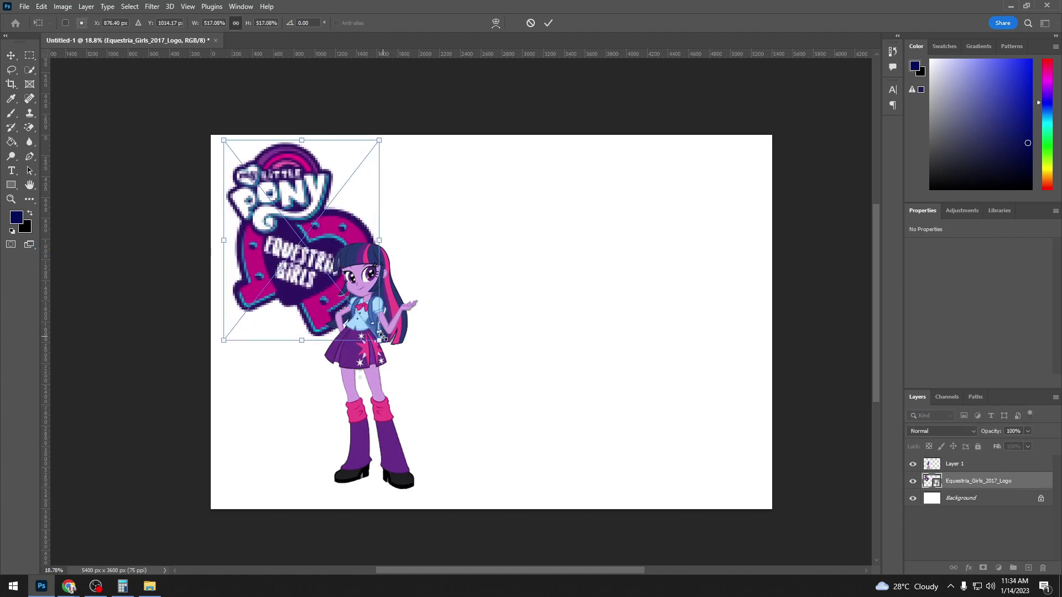
left_click(1017, 487)
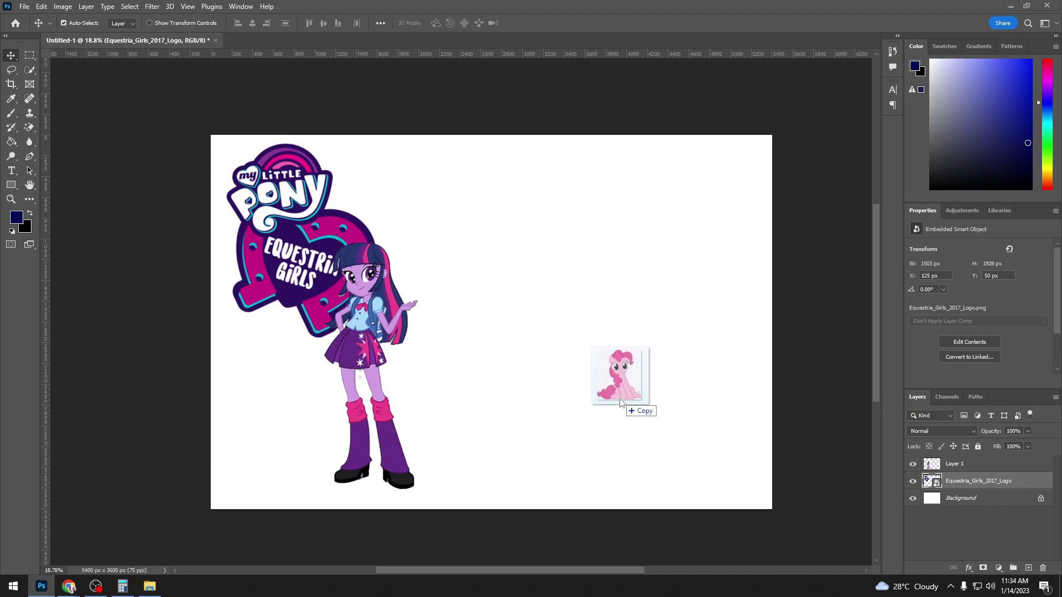
Place and enlarge Pinkie Pie, then cut her out onto Layer 2 with Select Subject.
left_click_drag(896, 361, 530, 426)
left_click_drag(509, 343, 603, 456)
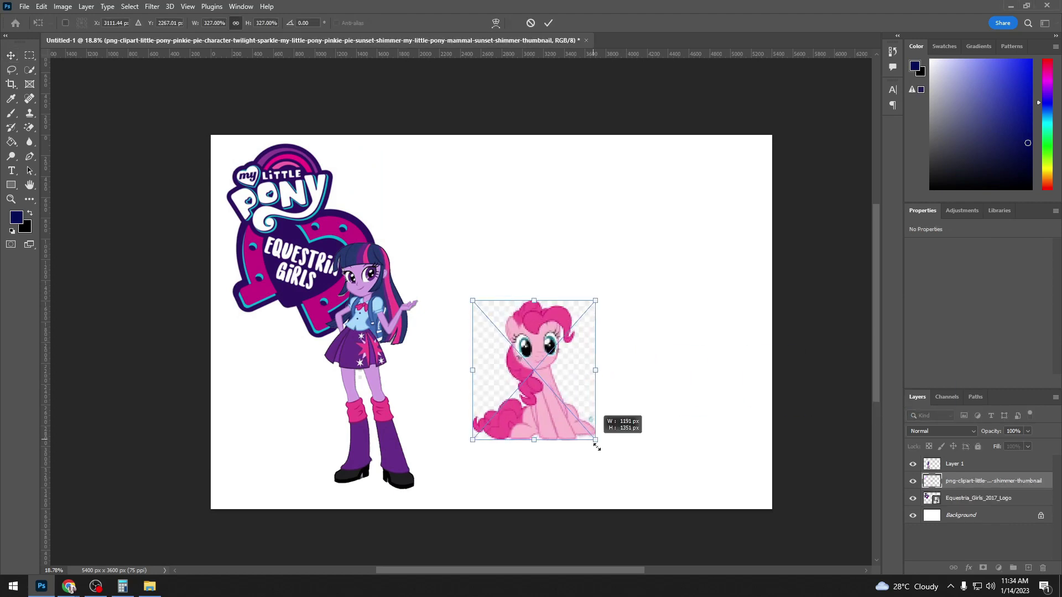
key("Return")
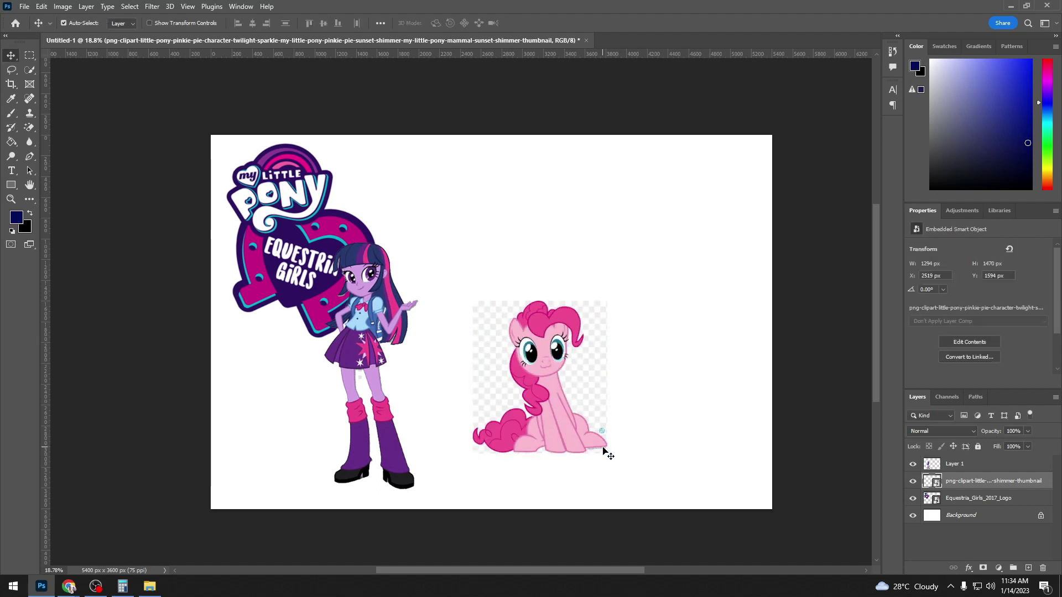
left_click(130, 7)
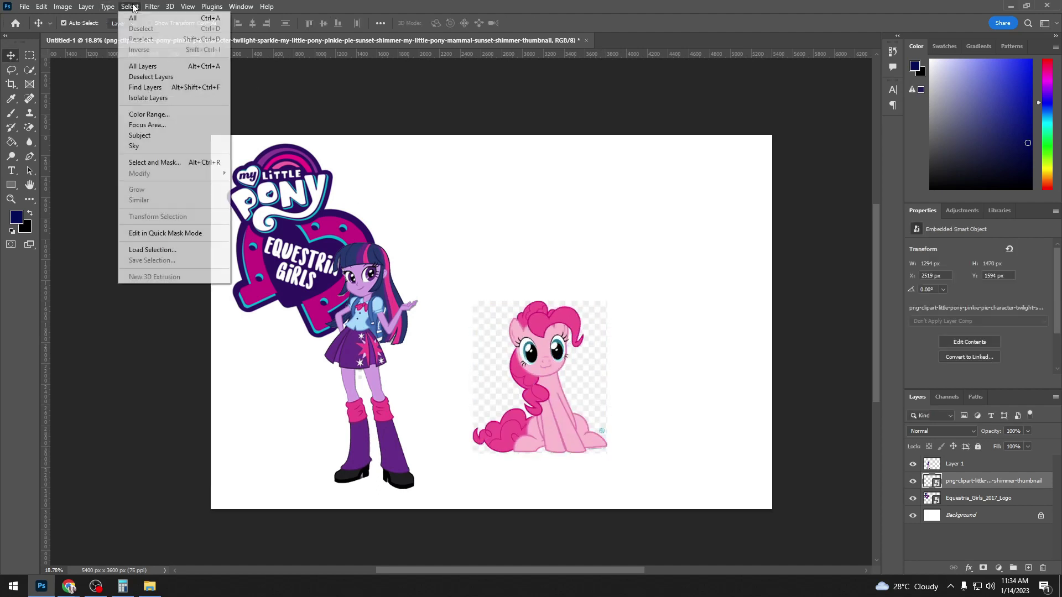
left_click(172, 137)
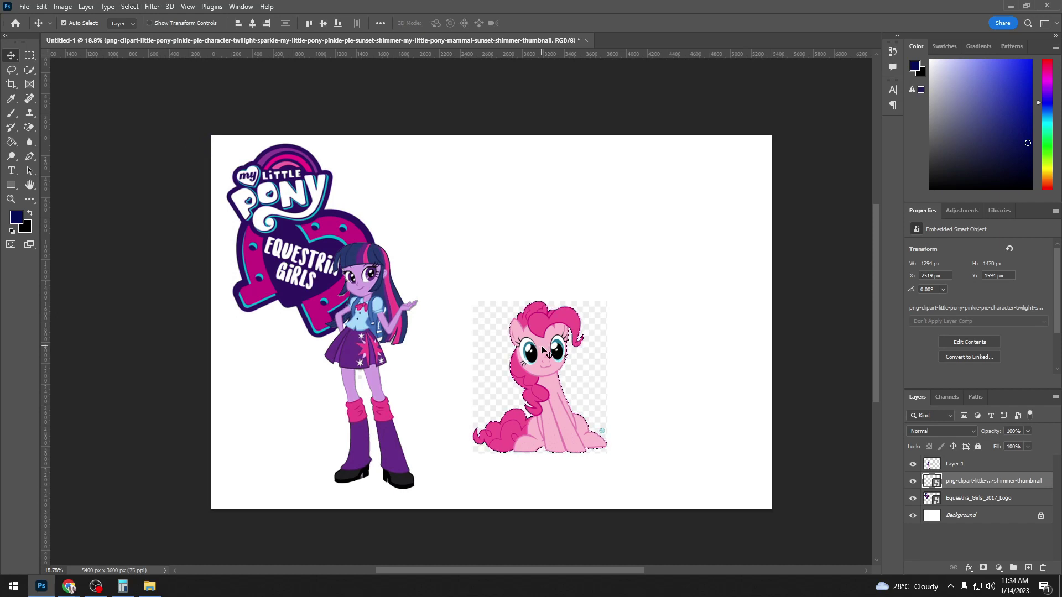
key("ctrl+shift+n")
key("Return")
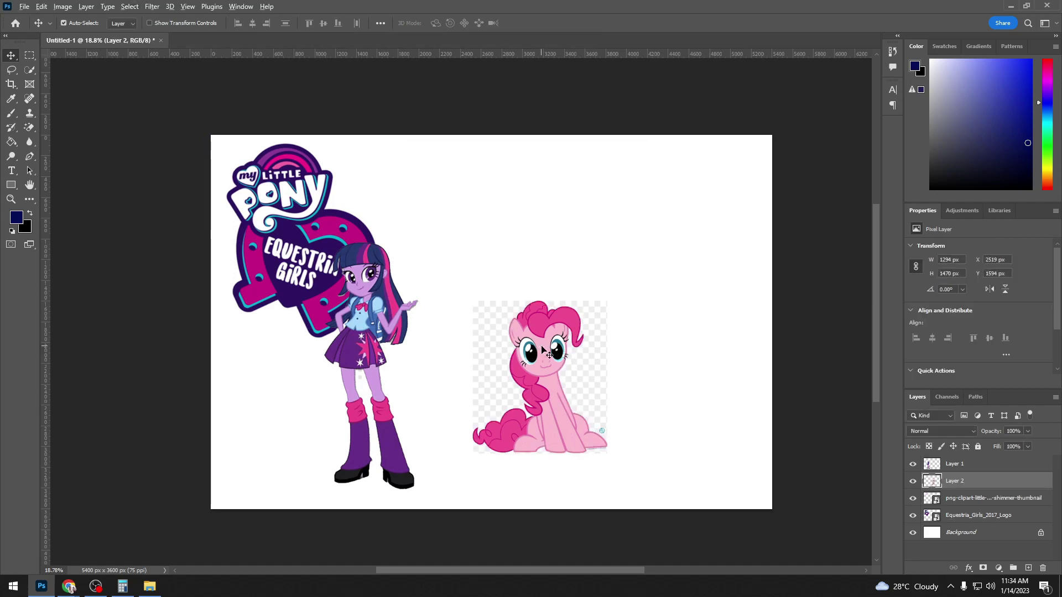
Switch to the Eraser and zoom in and out over Pinkie Pie.
scroll(584, 430, "up", 2)
left_click(30, 127)
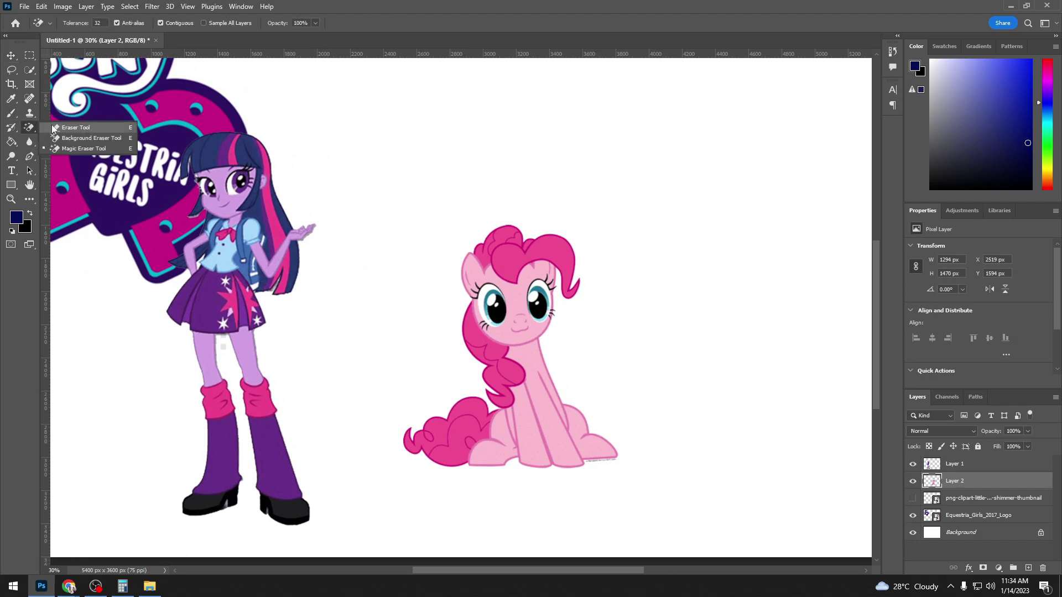
scroll(611, 466, "up", 3)
scroll(610, 467, "up", 2)
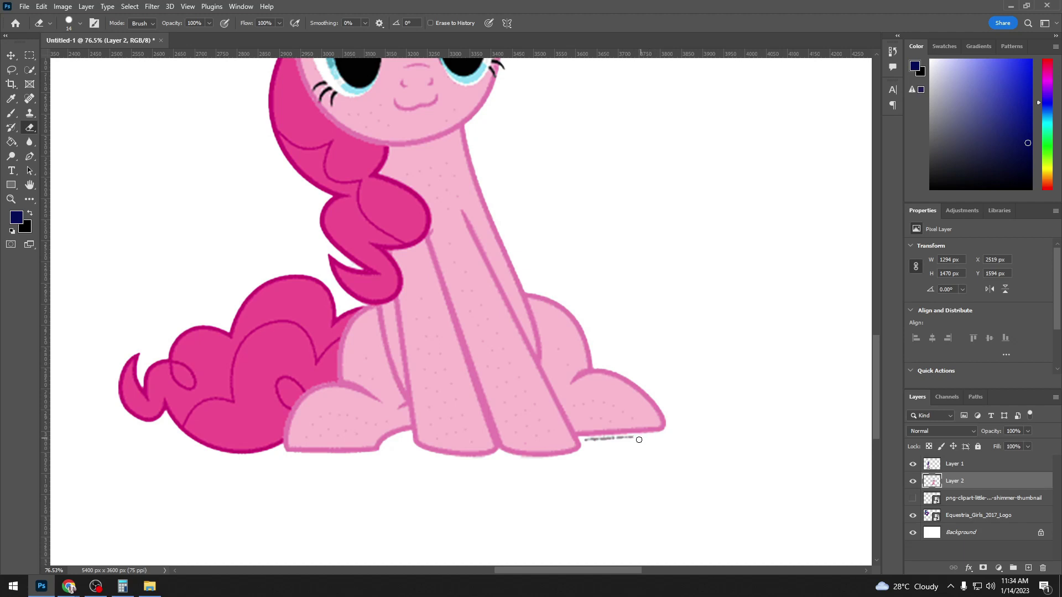
scroll(587, 441, "down", 2)
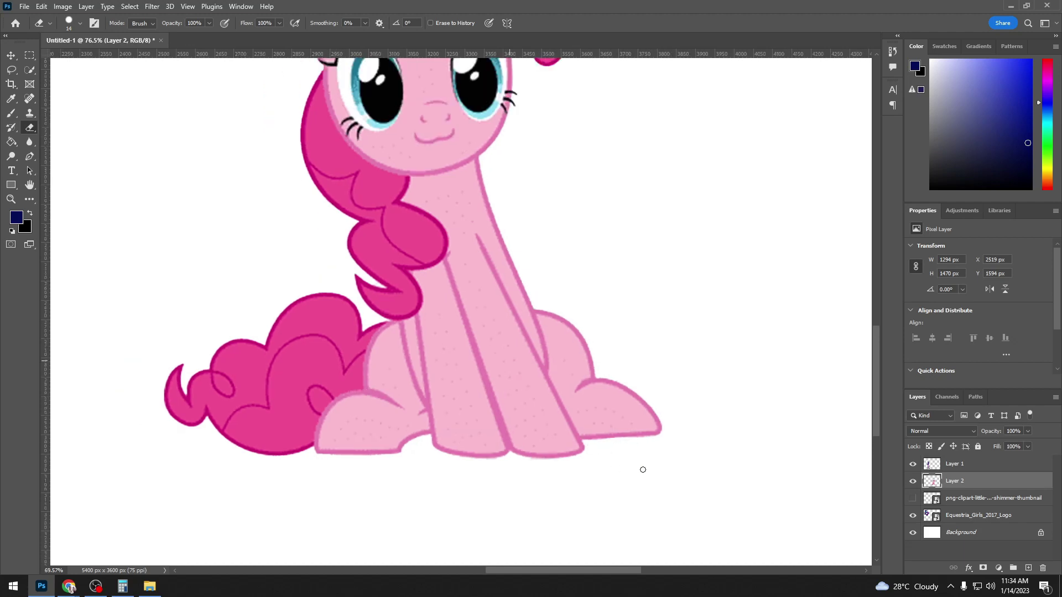
scroll(640, 467, "down", 1)
scroll(671, 467, "down", 1)
scroll(675, 459, "down", 1)
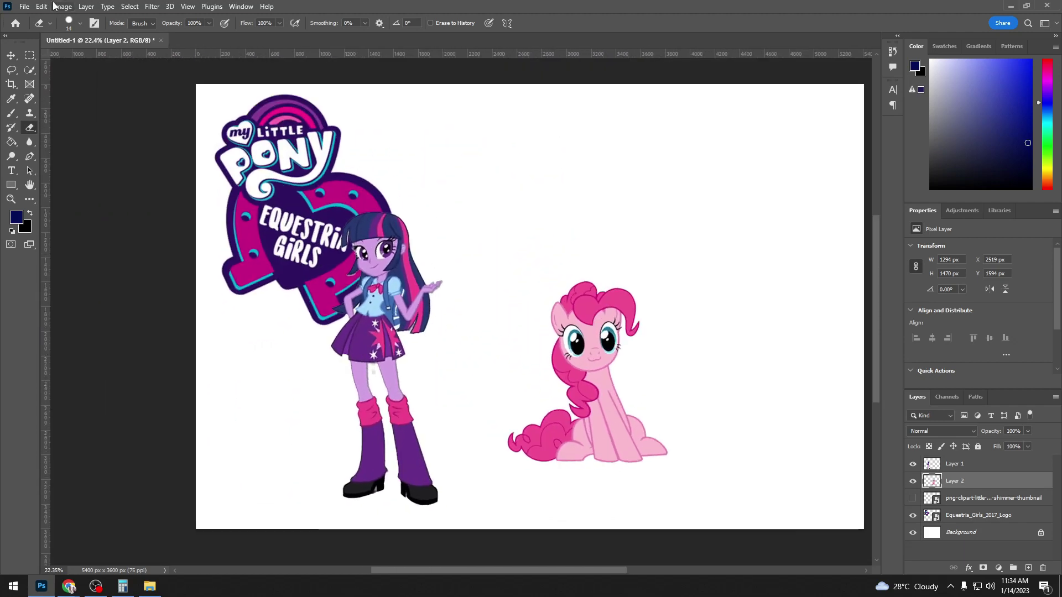
Flip Pinkie Pie horizontally and nudge her and Twilight into place at lower left.
left_click(41, 6)
left_click(66, 245)
mouse_move(671, 372)
left_mouse_down()
mouse_move(412, 370)
mouse_move(326, 385)
mouse_move(300, 426)
left_mouse_up()
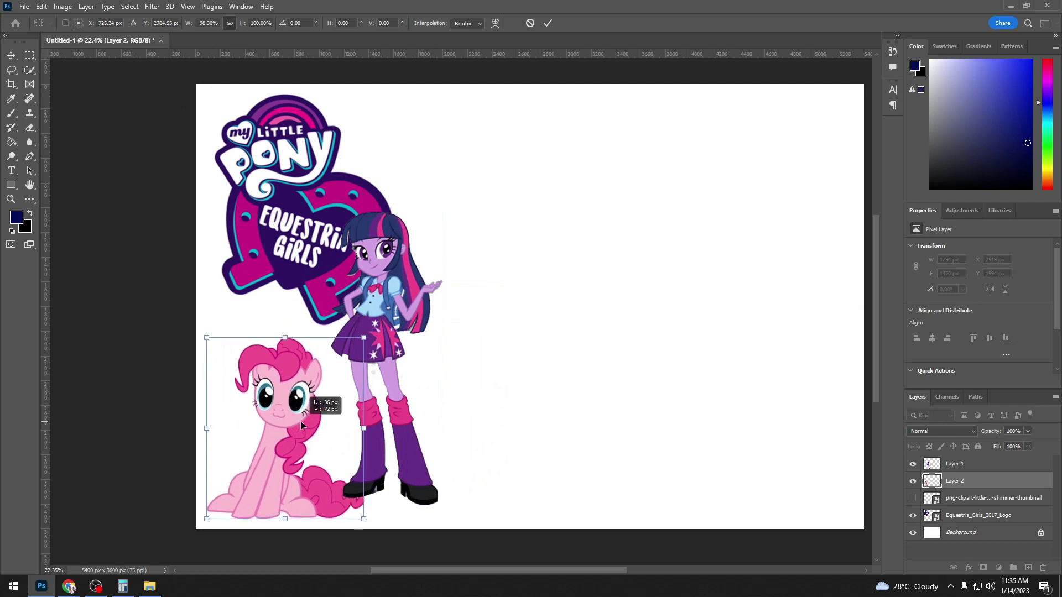
key("Return")
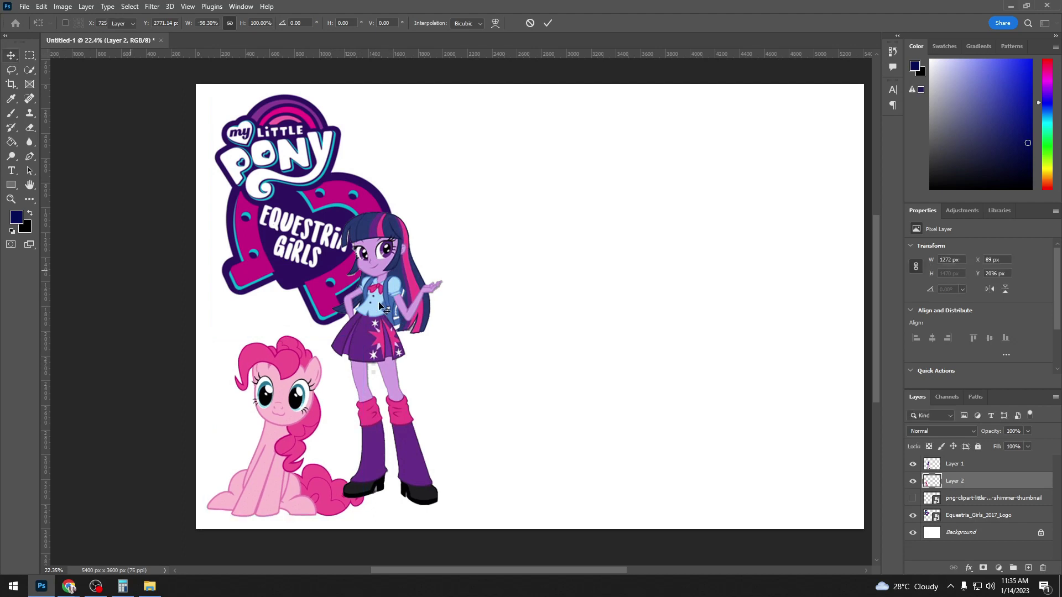
left_click_drag(379, 316, 376, 332)
left_click_drag(312, 385, 318, 379)
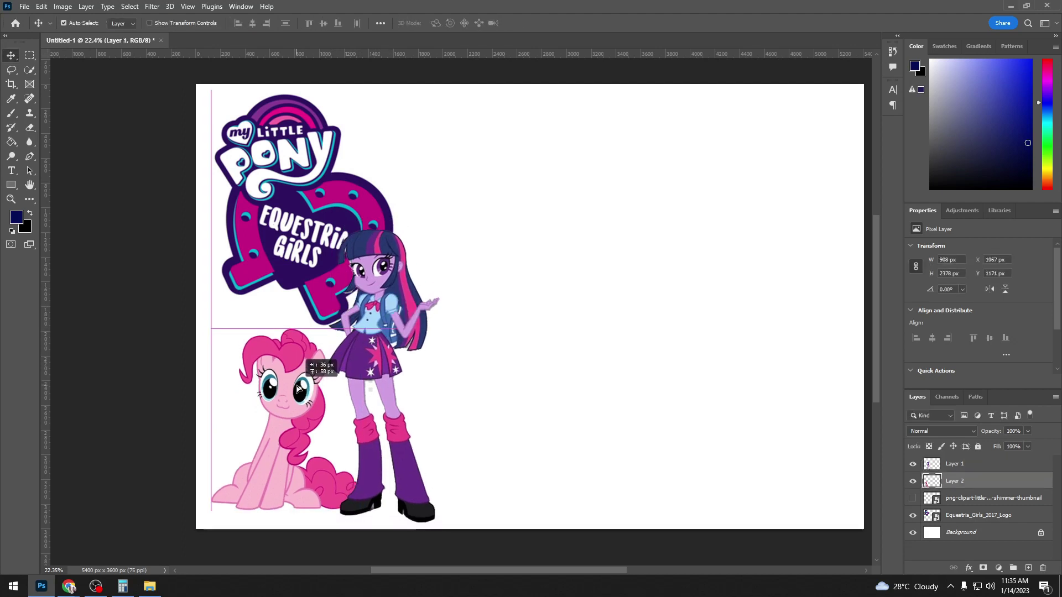
left_click(362, 351)
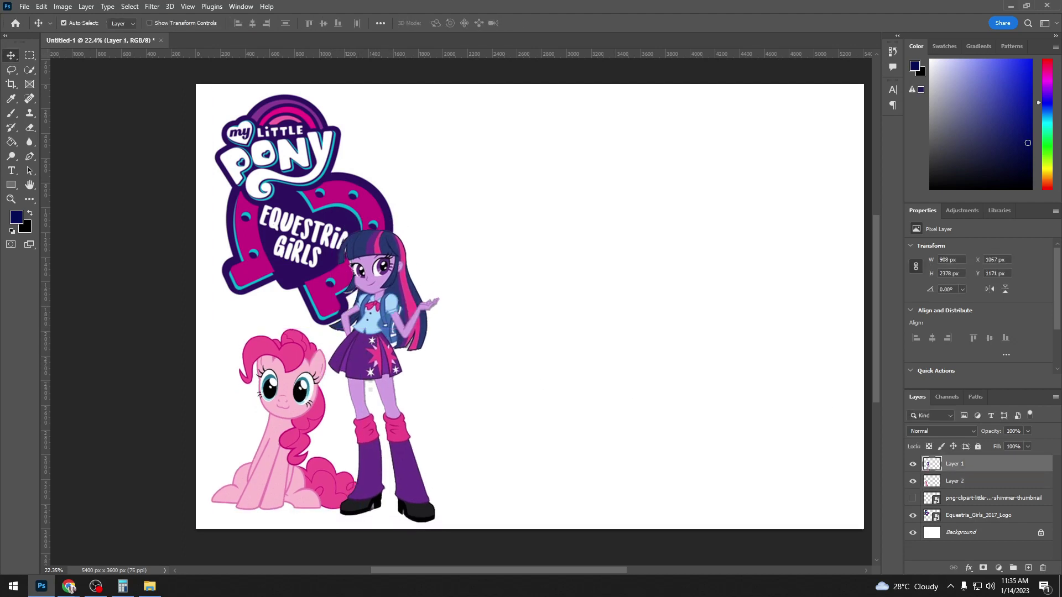
Place Rainbow Dash, Magic-Erase her white background, and move her layer below Layer 2.
mouse_move(149, 587)
left_mouse_down()
mouse_move(489, 341)
mouse_move(642, 468)
left_mouse_up()
left_click_drag(595, 326, 463, 307)
key("Return")
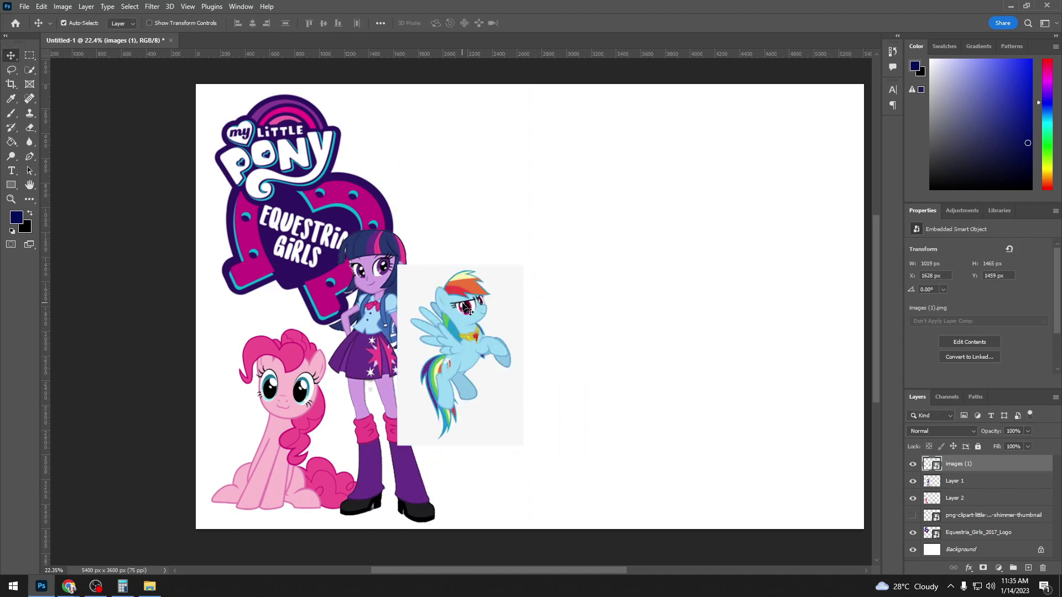
right_click(28, 128)
left_click(62, 154)
left_click(427, 287)
left_click(516, 226)
left_click(501, 294)
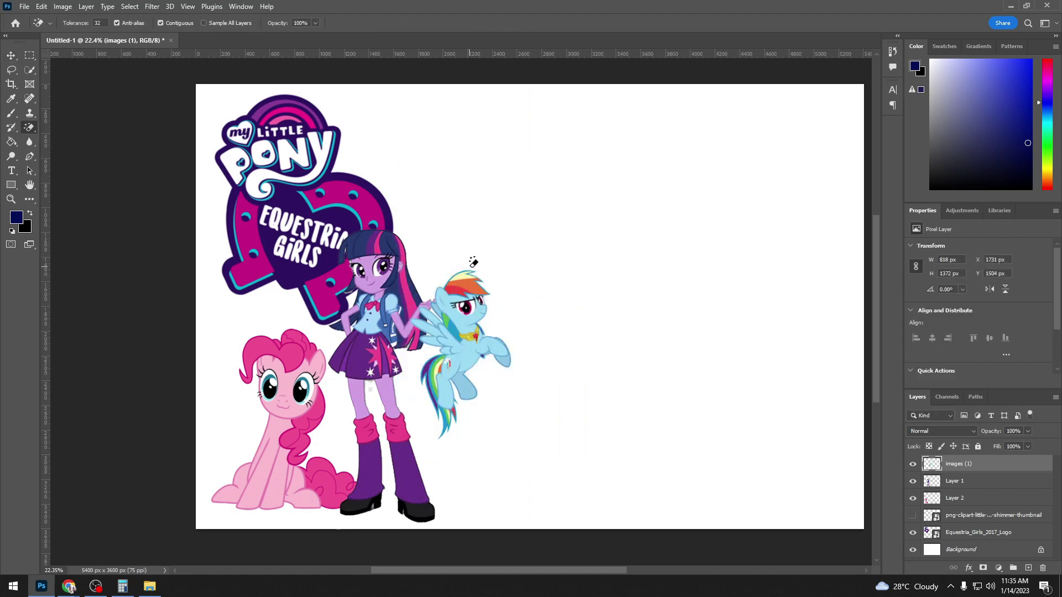
left_click_drag(985, 474, 988, 504)
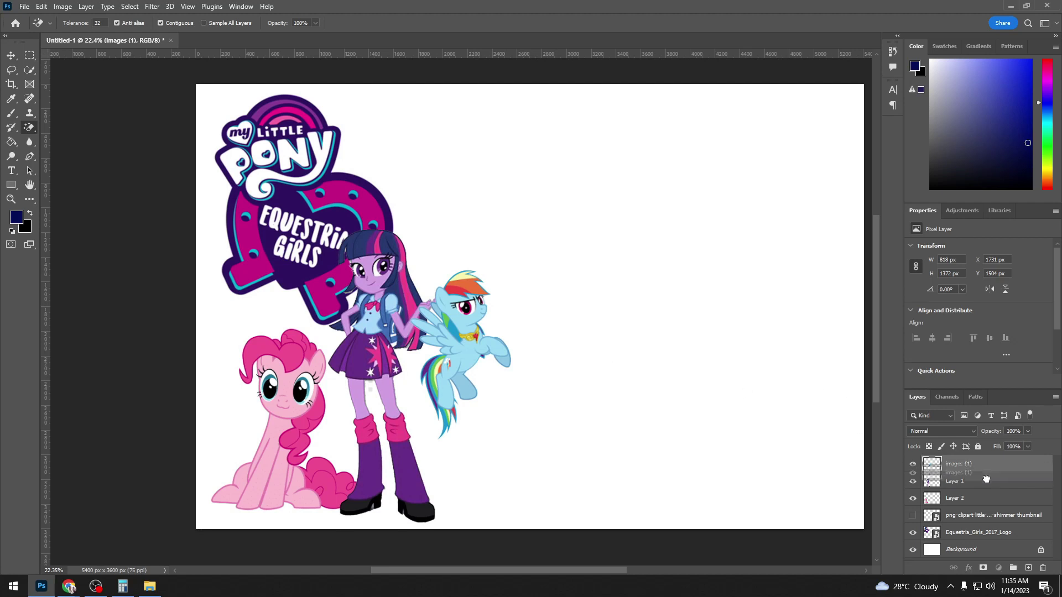
Scale and position Rainbow Dash just right of Twilight with Free Transform.
left_click(41, 6)
left_click(61, 238)
left_click_drag(521, 434, 549, 483)
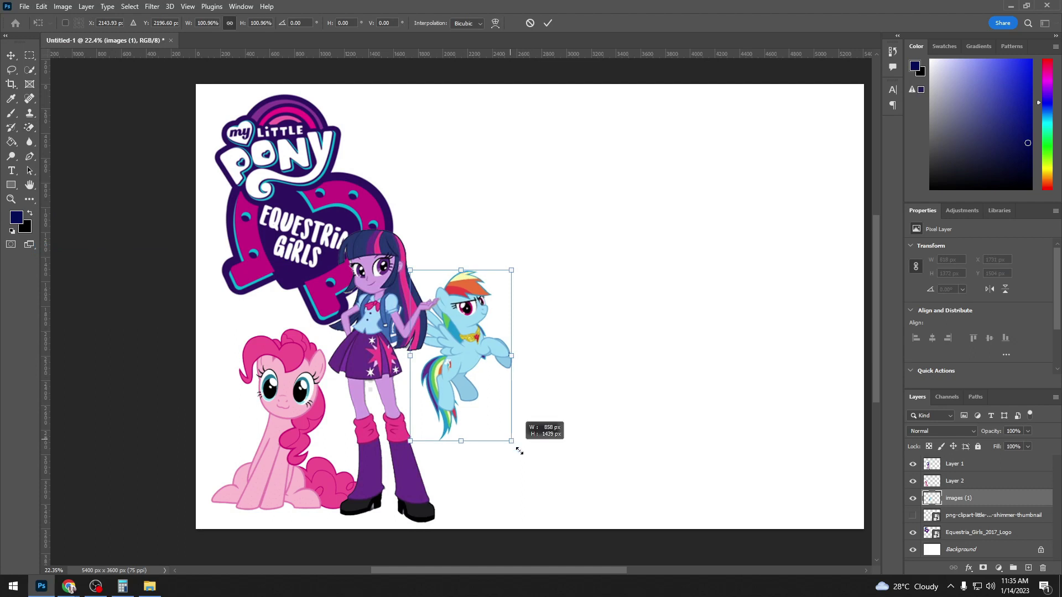
mouse_move(481, 369)
left_mouse_down()
mouse_move(468, 366)
mouse_move(470, 345)
left_mouse_up()
left_click_drag(528, 464, 515, 441)
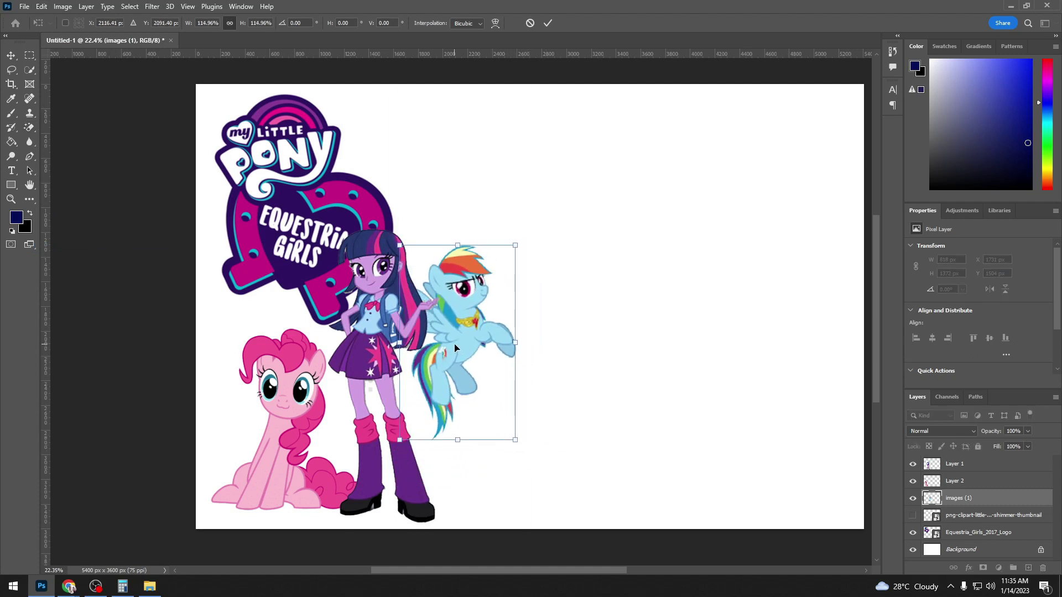
left_click_drag(454, 348, 455, 361)
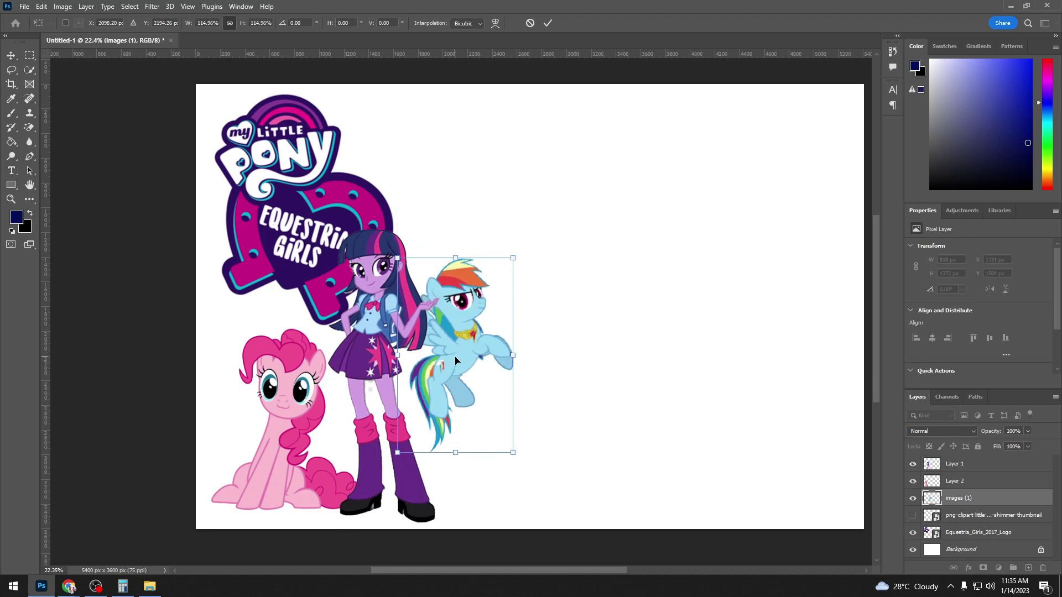
scroll(552, 505, "down", 2)
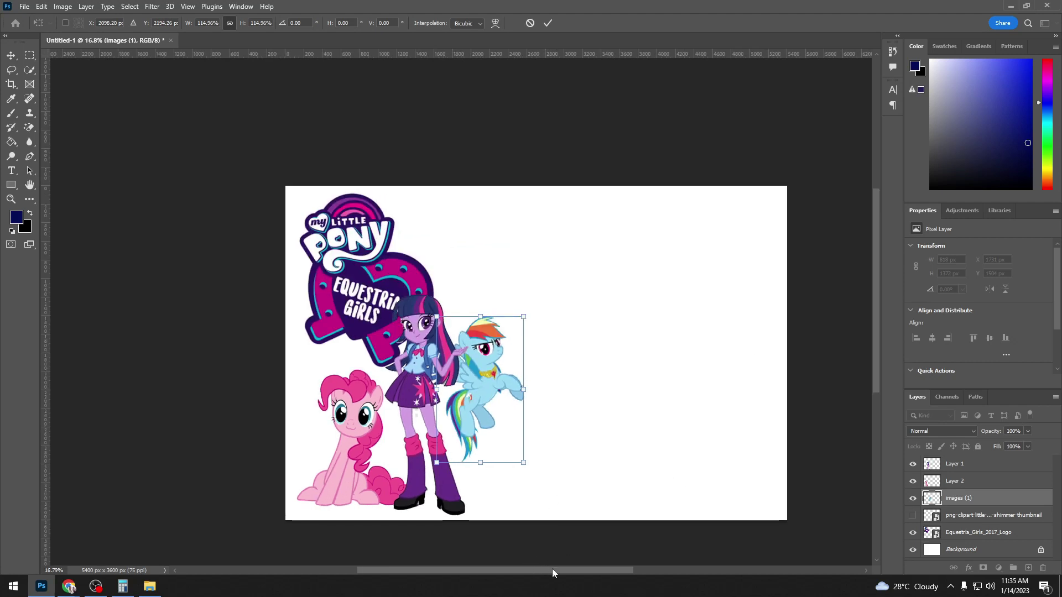
left_click_drag(552, 570, 582, 570)
left_click(954, 480)
key("shift+e")
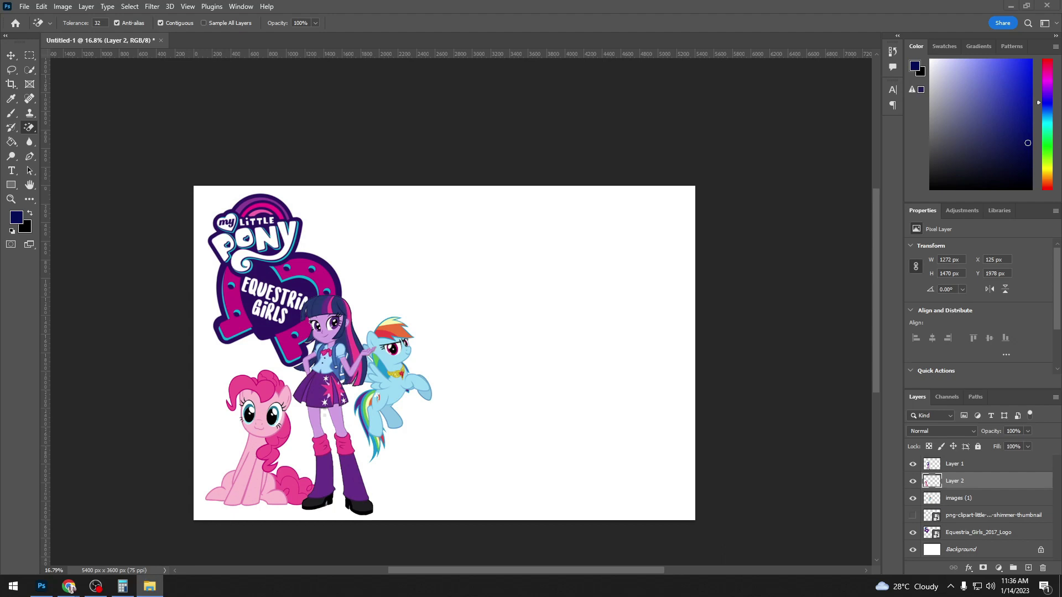
Move the girl's photo lower right, flip it horizontally, and enlarge it.
left_click_drag(444, 331, 607, 430)
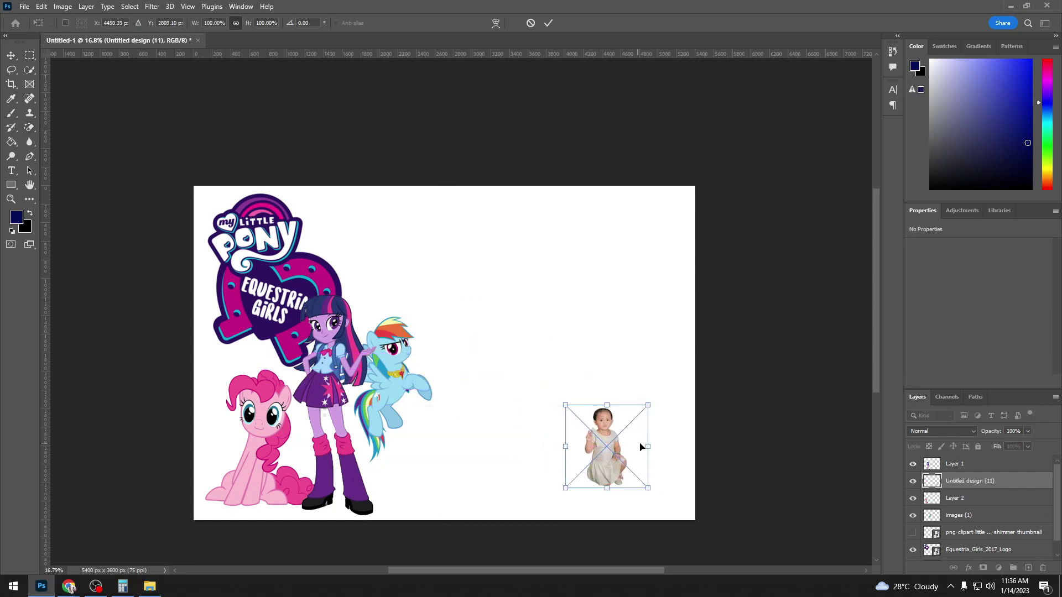
mouse_move(628, 448)
left_mouse_down()
mouse_move(507, 446)
mouse_move(613, 447)
left_mouse_up()
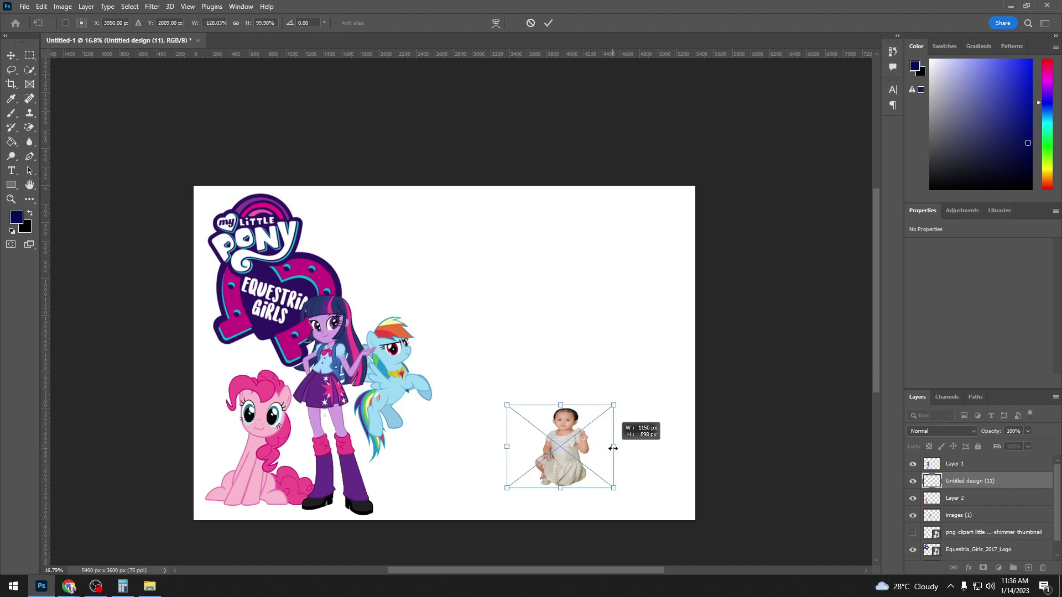
mouse_move(559, 405)
left_mouse_down()
mouse_move(560, 370)
mouse_move(602, 399)
left_mouse_up()
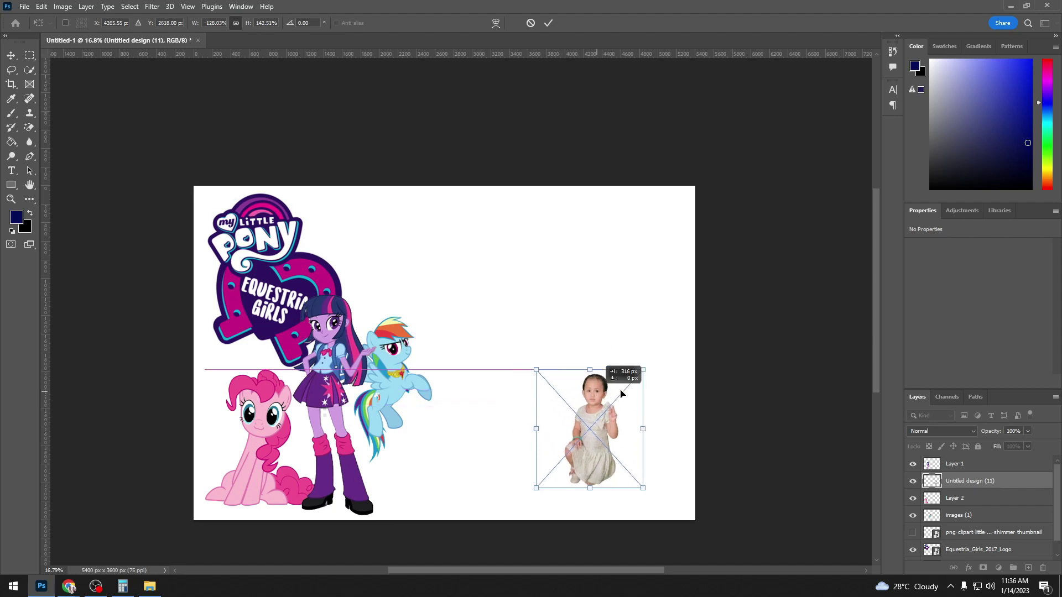
left_click_drag(645, 370, 678, 331)
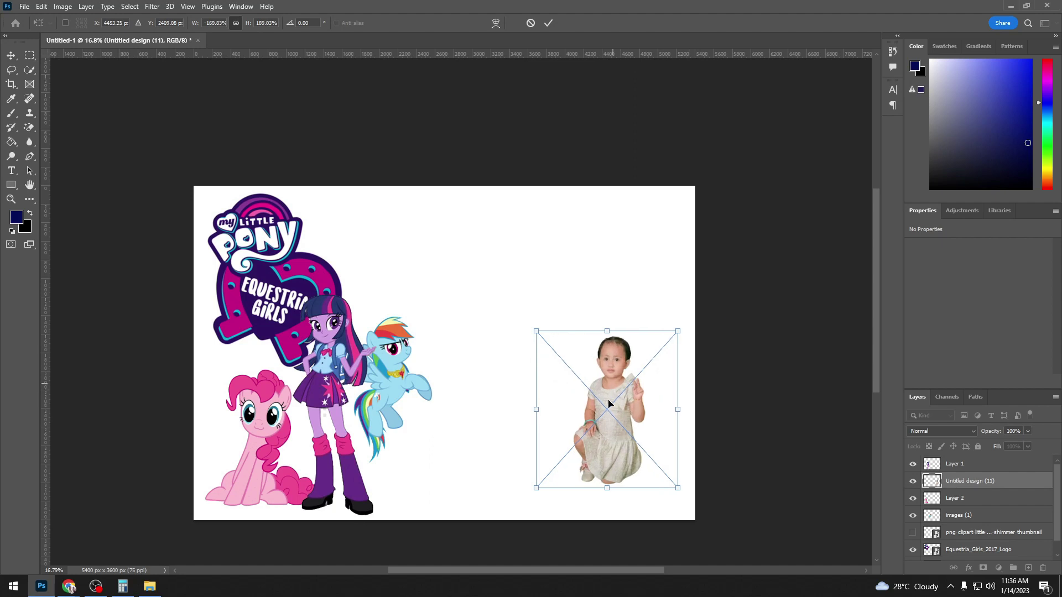
left_click_drag(609, 404, 604, 431)
left_click_drag(531, 437, 527, 437)
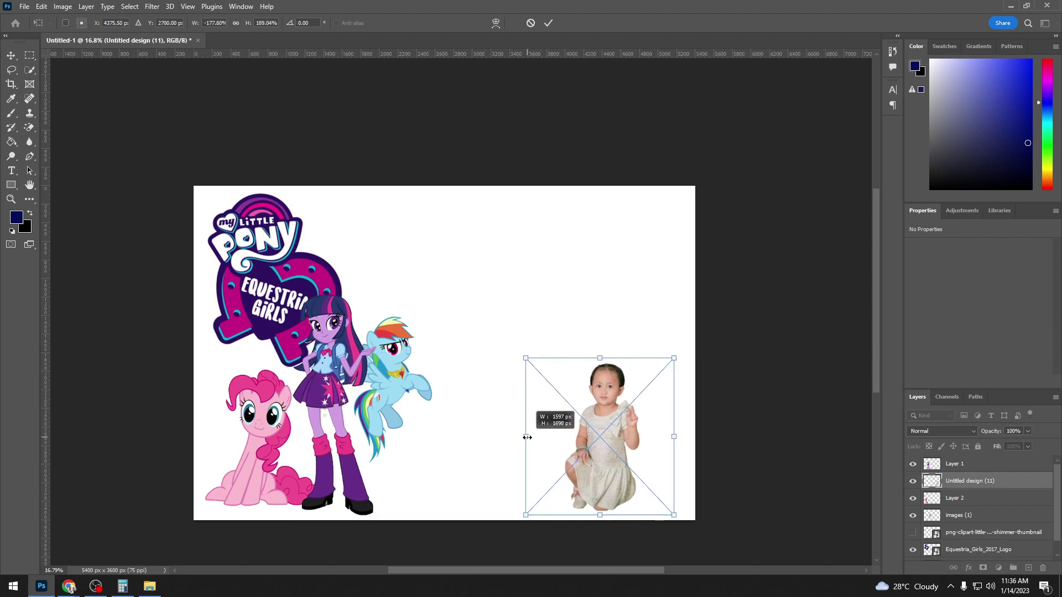
left_click_drag(523, 358, 501, 337)
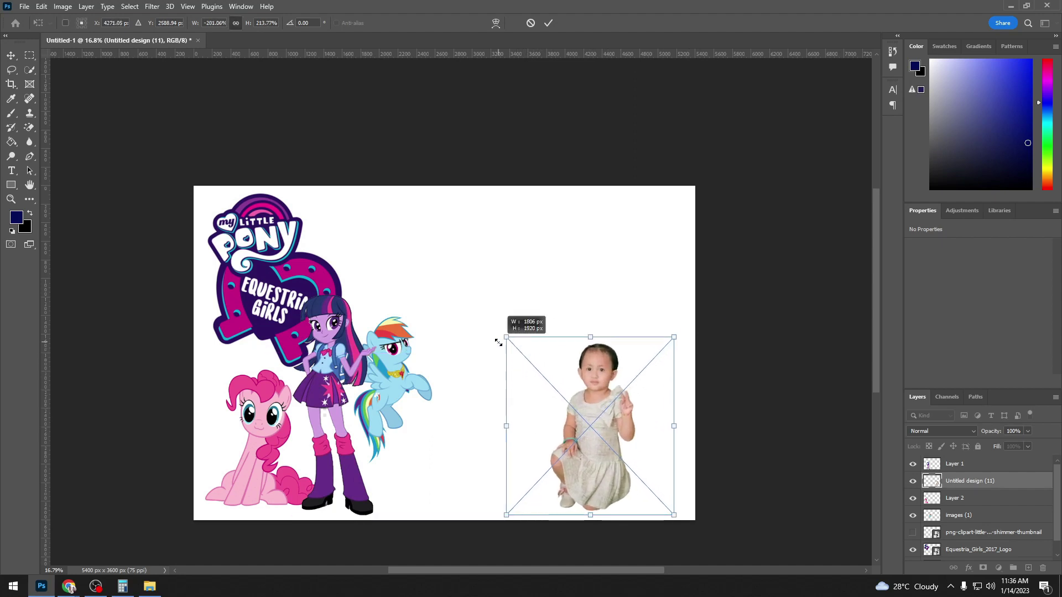
left_click_drag(595, 363, 592, 361)
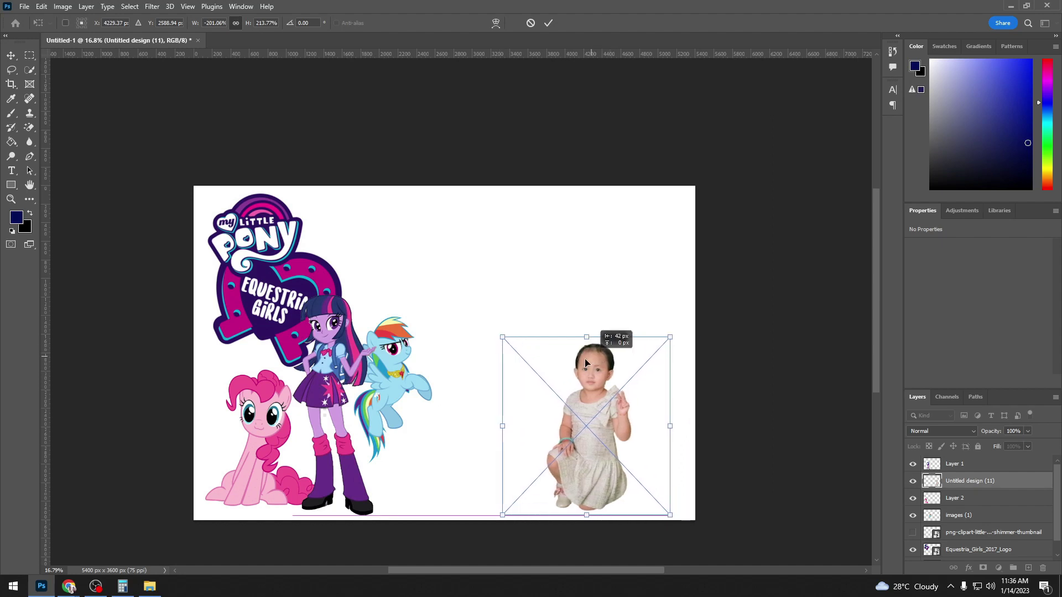
key("Return")
Place the purple wings graphic enlarged over the girl, with its layer behind hers.
key("e")
left_click(149, 587)
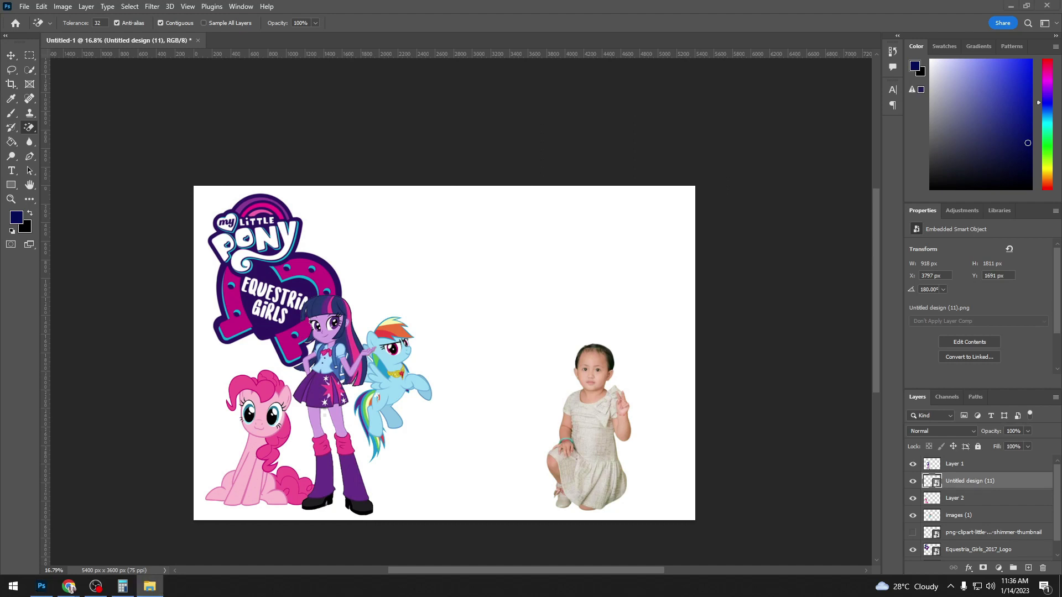
left_click_drag(540, 381, 444, 352)
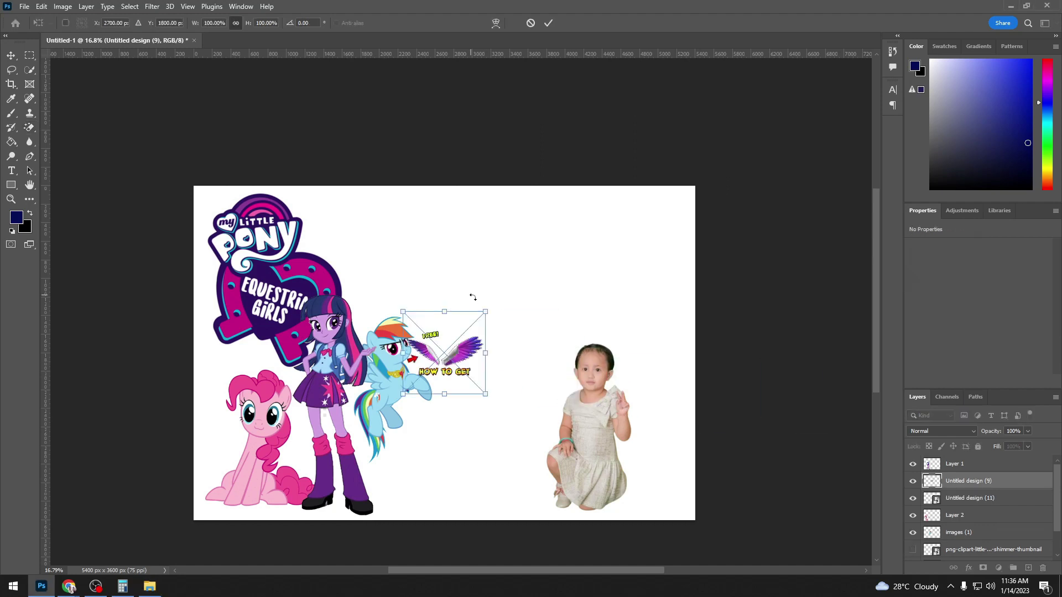
left_click_drag(561, 282, 598, 197)
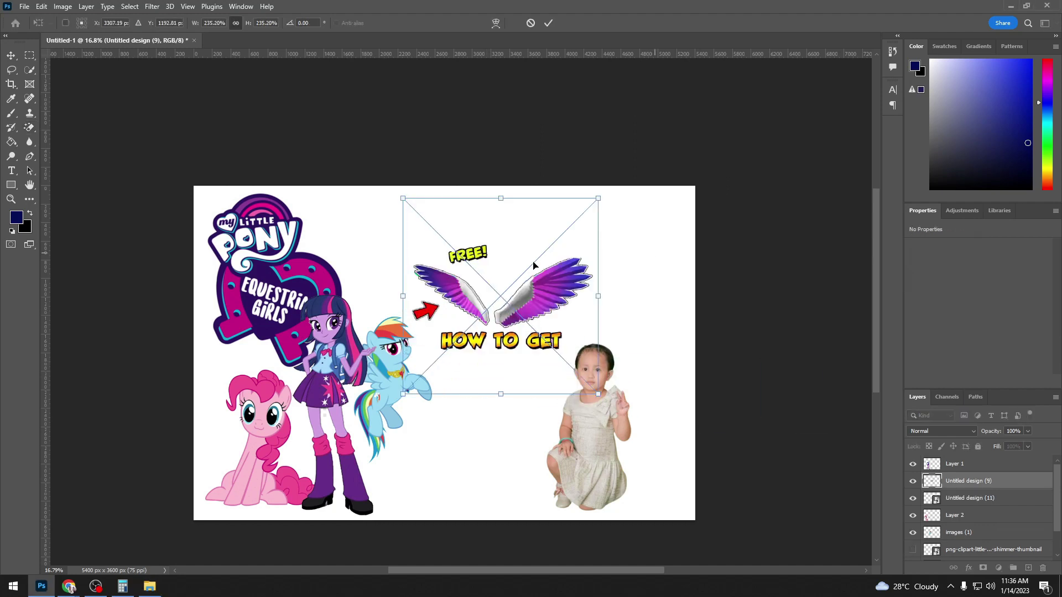
left_click_drag(609, 315, 705, 411)
key("Return")
left_click_drag(999, 492, 998, 506)
Erase the stray text near the girl's head and the red arrow using a doubled eraser size.
key("e")
mouse_move(553, 354)
left_mouse_down()
mouse_move(578, 357)
mouse_move(578, 345)
left_mouse_up()
left_click(79, 25)
left_click(108, 55)
left_click(550, 352)
mouse_move(523, 402)
left_mouse_down()
mouse_move(538, 432)
mouse_move(658, 437)
mouse_move(654, 446)
left_mouse_up()
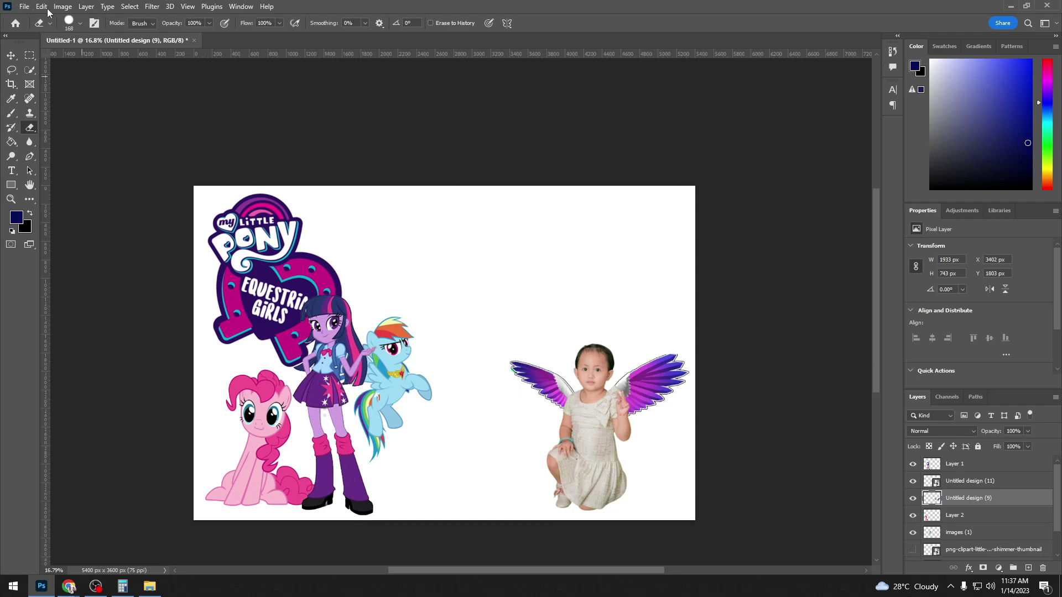
Enlarge the wings, then shift the girl and wings slightly to the right.
left_click(42, 6)
left_click(55, 308)
mouse_move(513, 355)
left_mouse_down()
mouse_move(450, 287)
mouse_move(561, 348)
left_mouse_up()
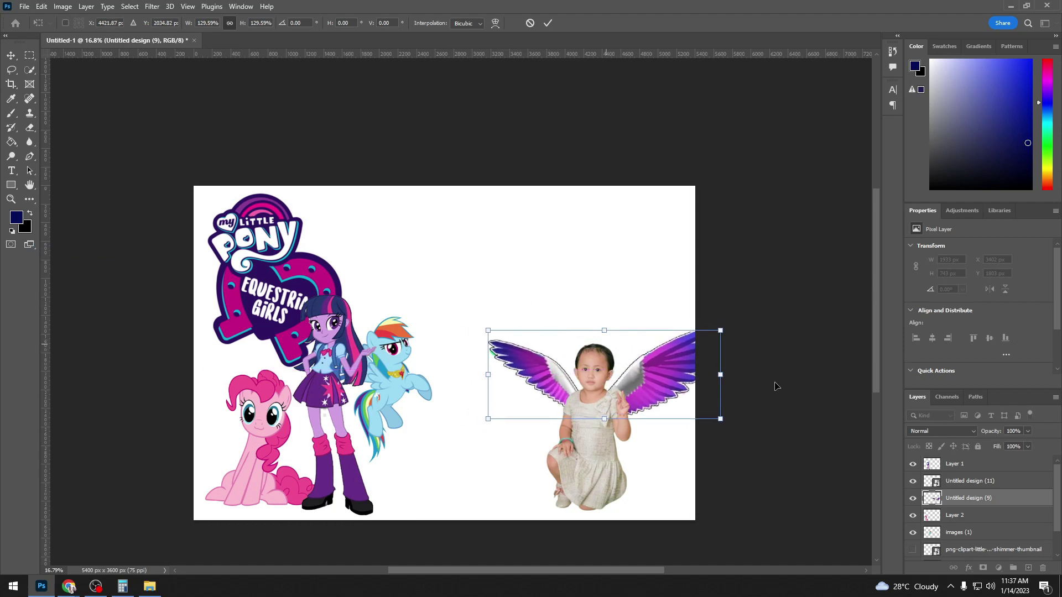
key("e")
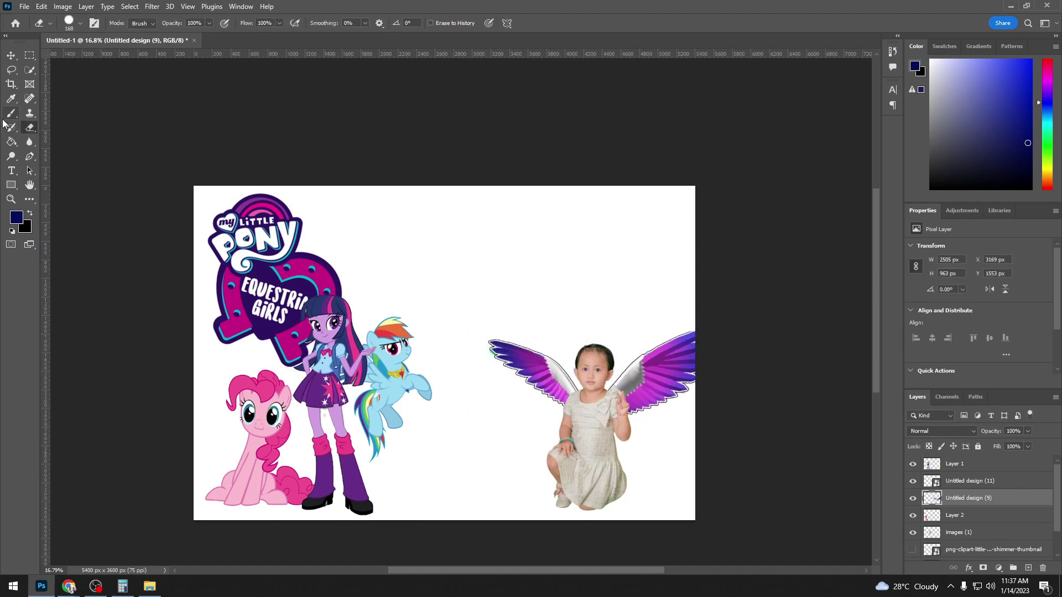
left_click(11, 55)
left_click(582, 430)
left_click_drag(582, 430, 593, 430)
left_click(659, 359)
left_click_drag(658, 360, 659, 359)
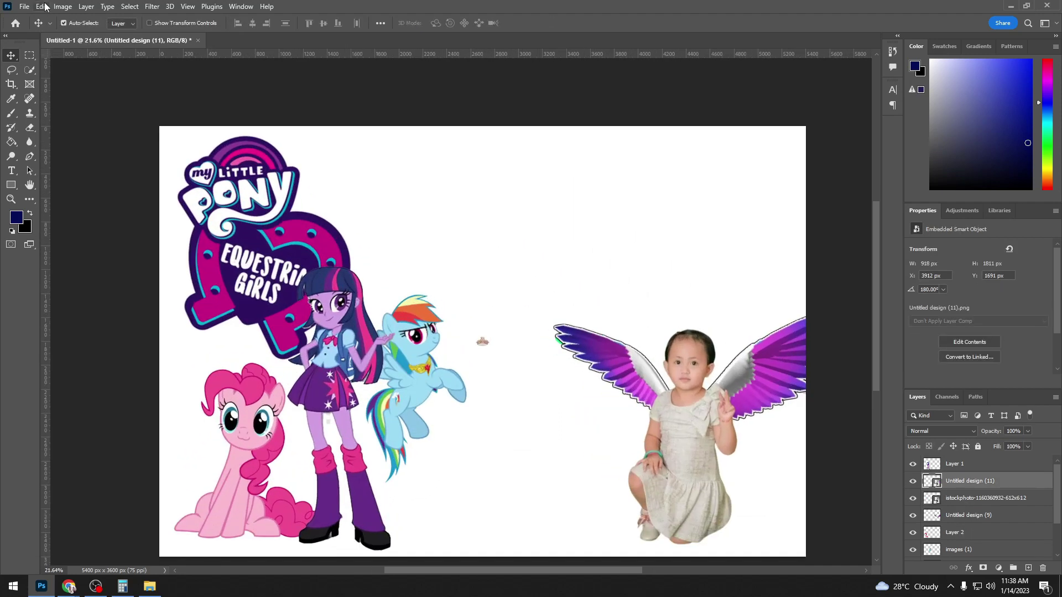
Enlarge the small crown image with Free Transform.
left_click(41, 7)
left_click(66, 257)
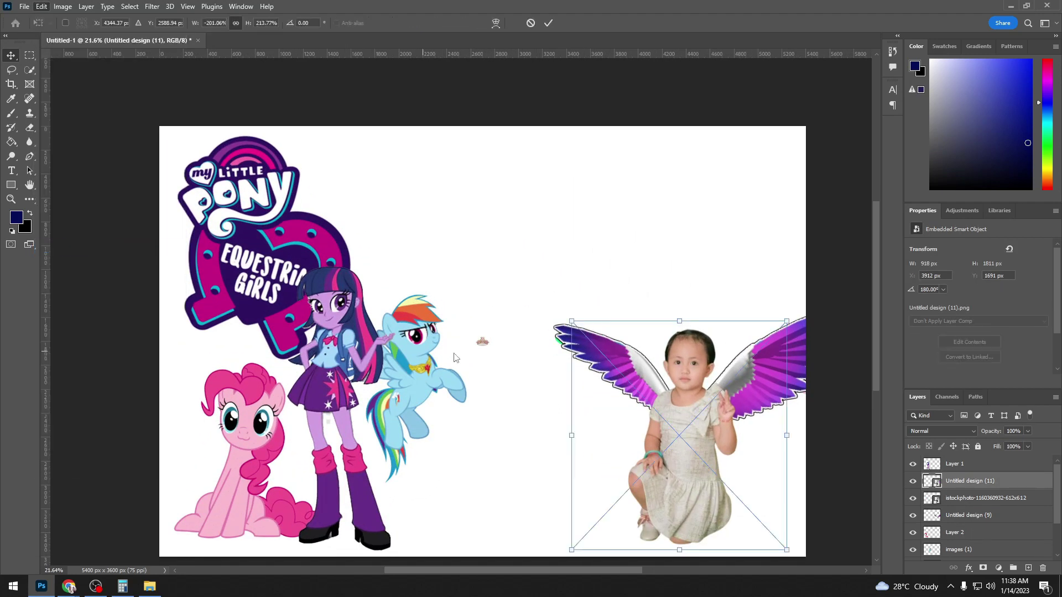
key("Return")
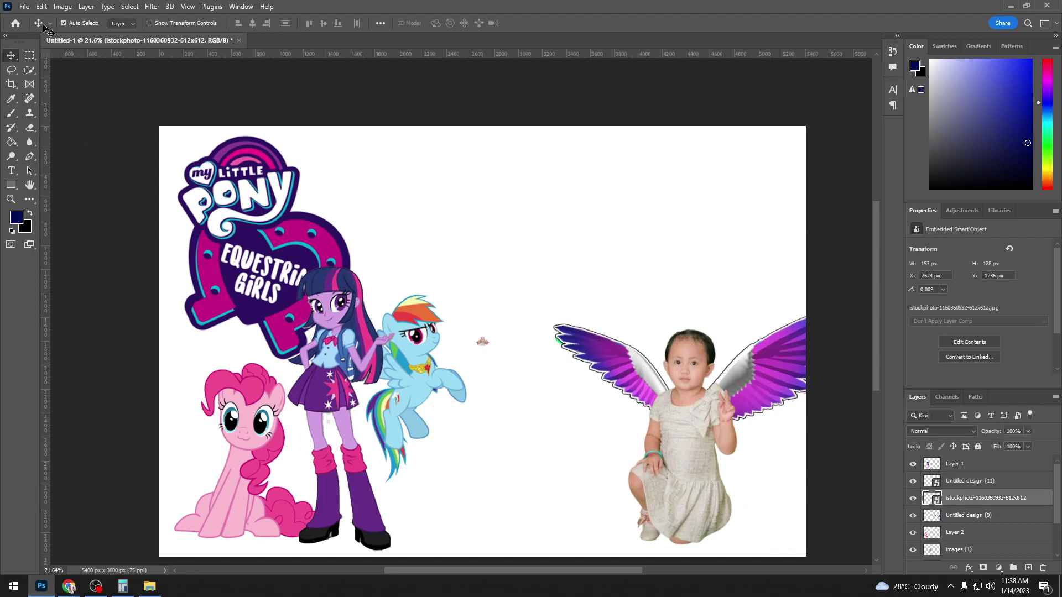
left_click(41, 6)
left_click(49, 248)
left_click_drag(494, 332, 695, 260)
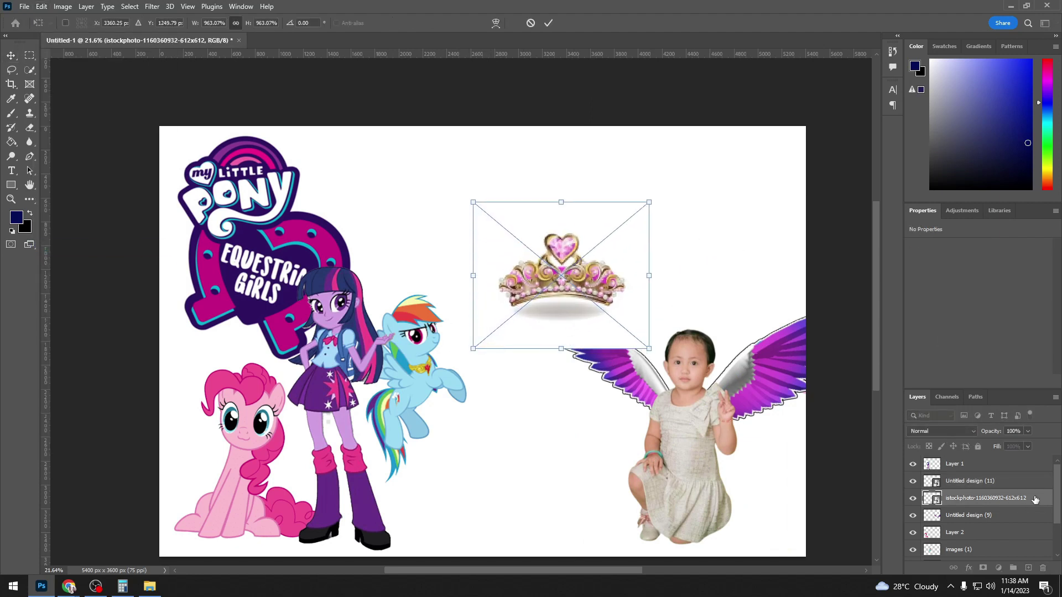
key("Return")
Clear the crown's grey shadow with the Magic Eraser, rasterizing the crown.
right_click(30, 127)
left_click(55, 147)
left_click(563, 310)
left_click(516, 225)
left_click(579, 304)
left_click(558, 313)
Rub out the leftover shadow under the crown with the regular Eraser.
scroll(541, 307, "up", 2)
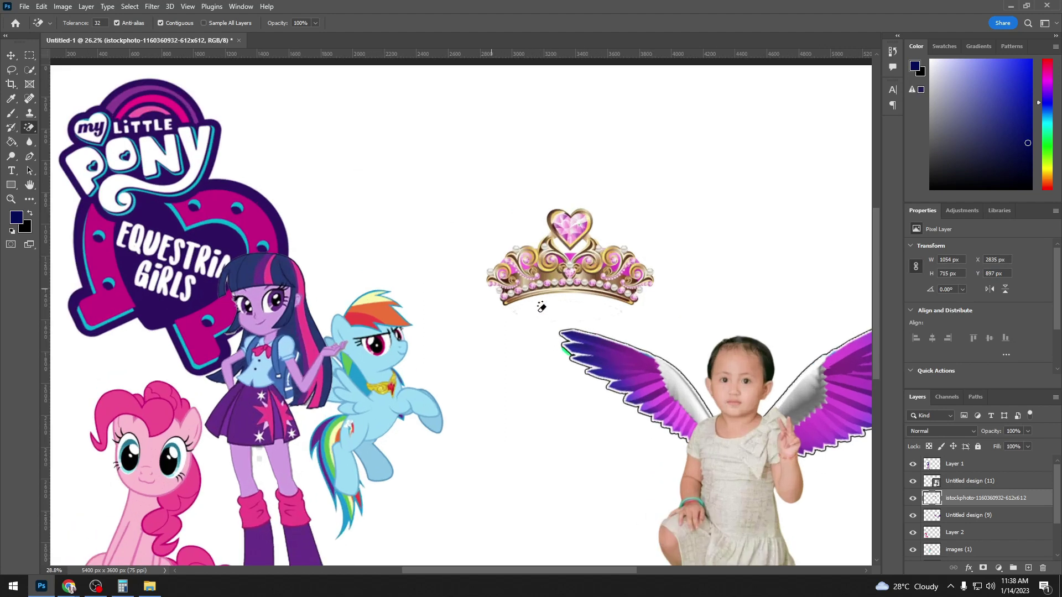
scroll(539, 302, "up", 1)
right_click(29, 128)
left_click(62, 127)
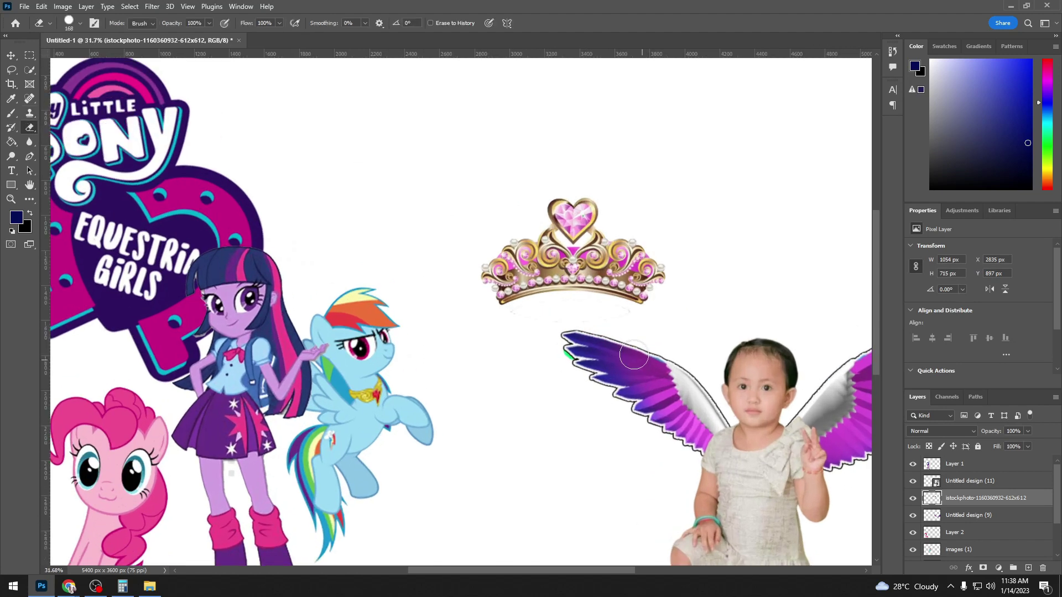
left_click_drag(627, 322, 511, 337)
scroll(688, 376, "down", 2)
scroll(689, 377, "down", 2)
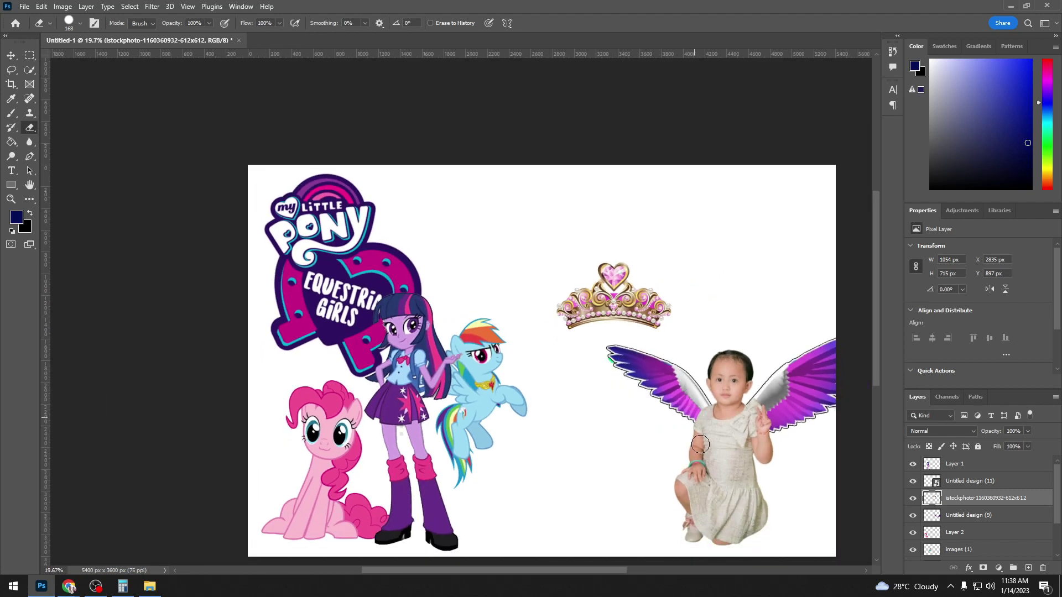
scroll(688, 382, "down", 2)
left_click_drag(558, 572, 578, 572)
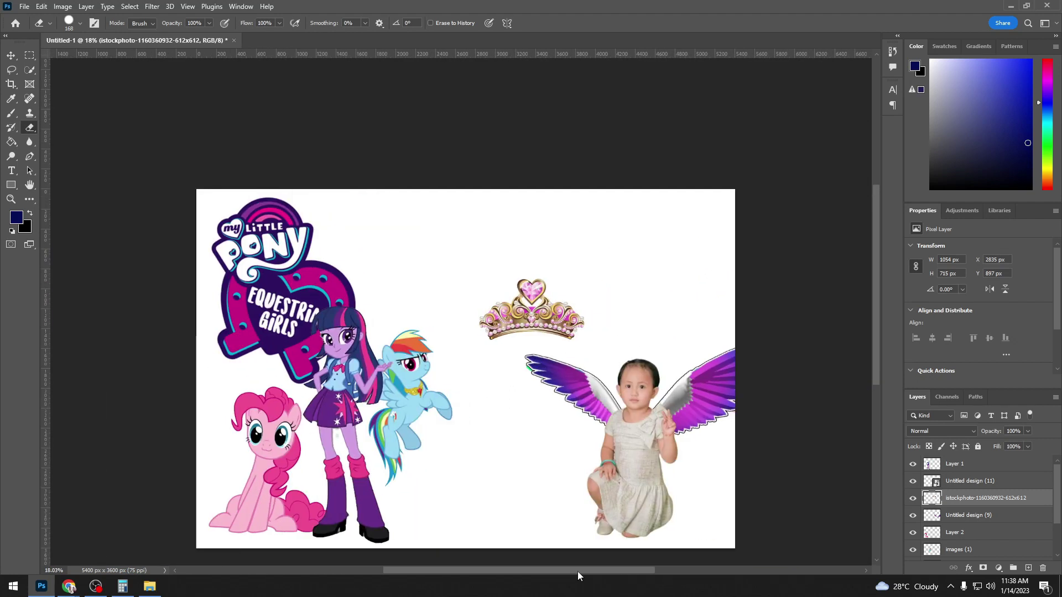
Set the crown on the girl's head and stack its layer above hers.
left_click(11, 55)
left_click_drag(529, 312, 635, 349)
left_click_drag(1000, 498, 1003, 482)
scroll(719, 412, "up", 1)
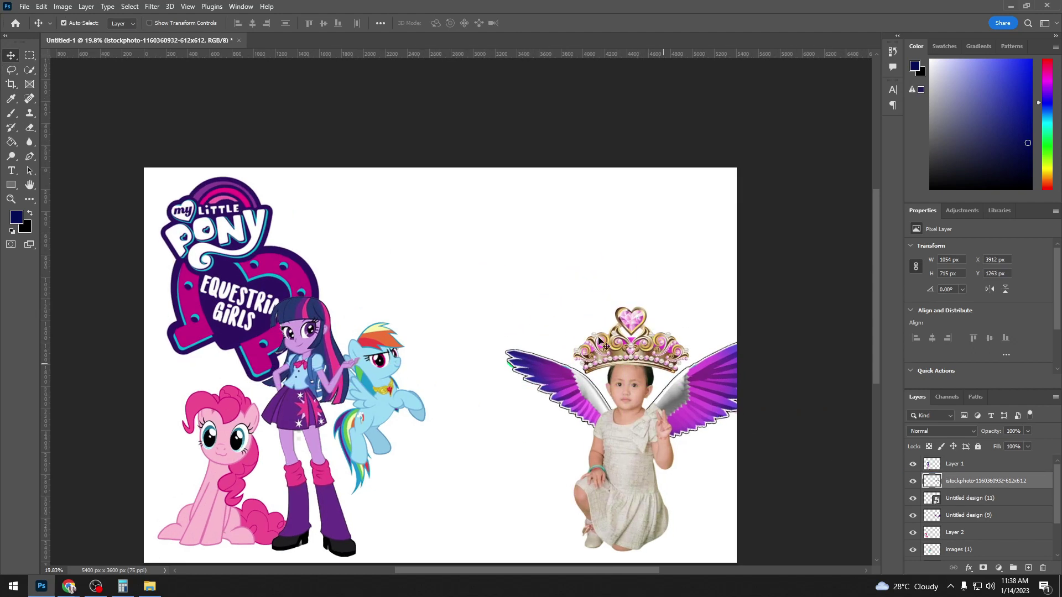
Skew the crown slightly with Free Transform, tilting it and stretching its top-right corner.
left_click(41, 6)
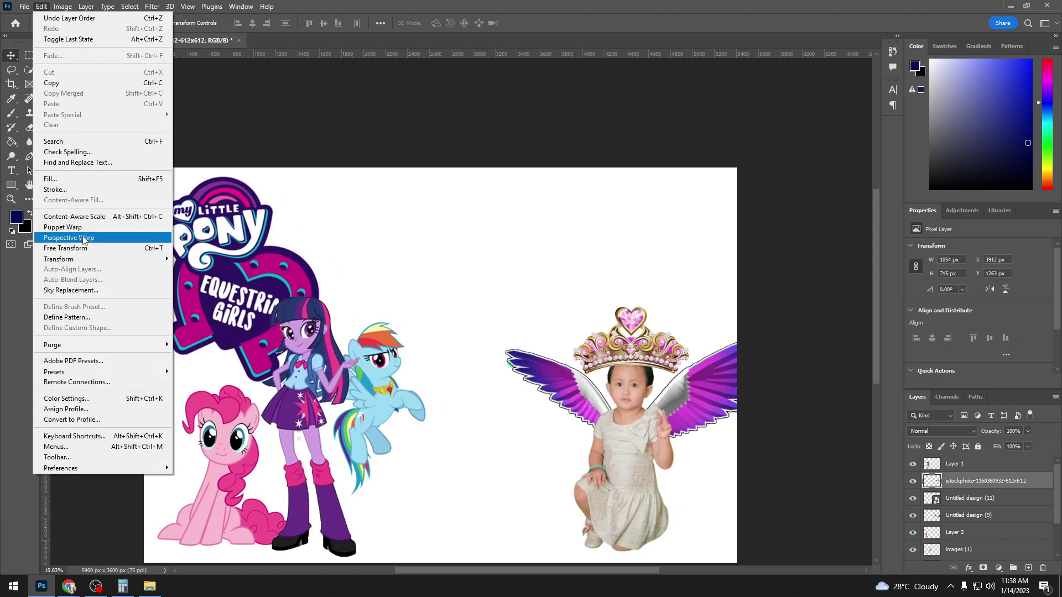
left_click(200, 319)
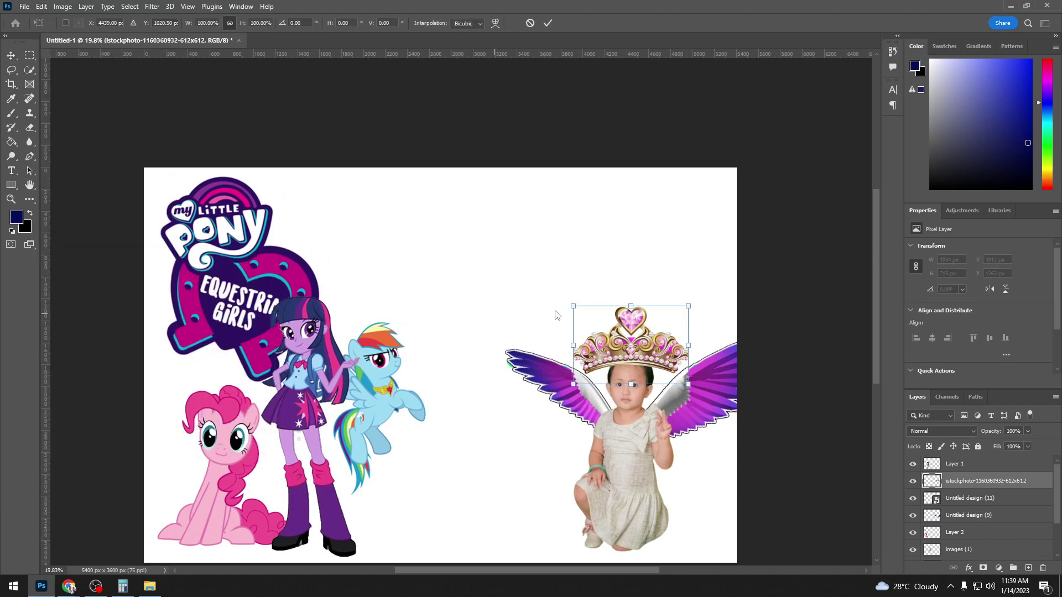
left_click_drag(573, 312, 573, 317)
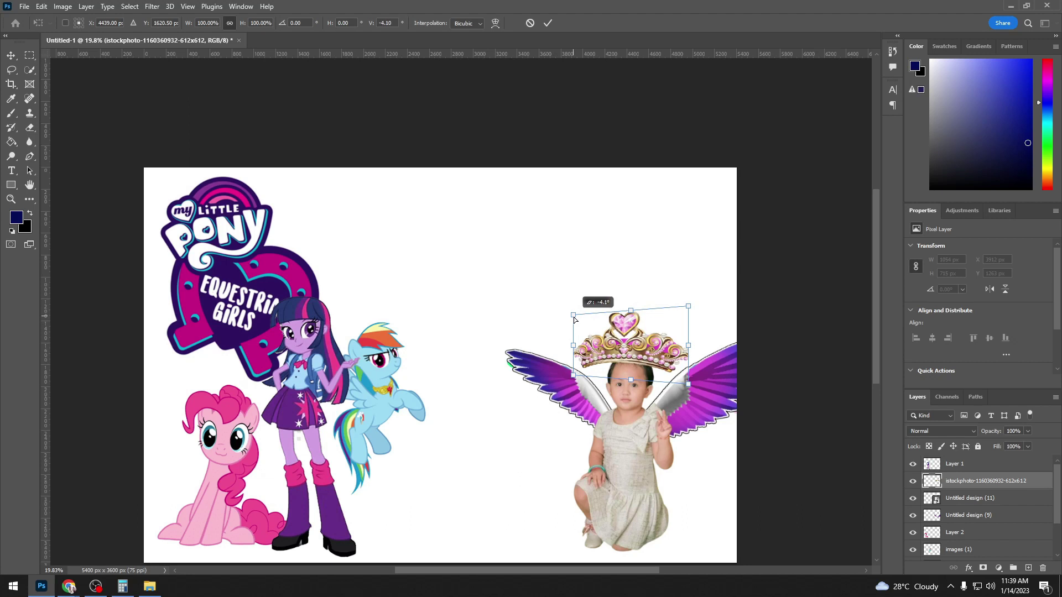
left_click_drag(689, 308, 691, 305)
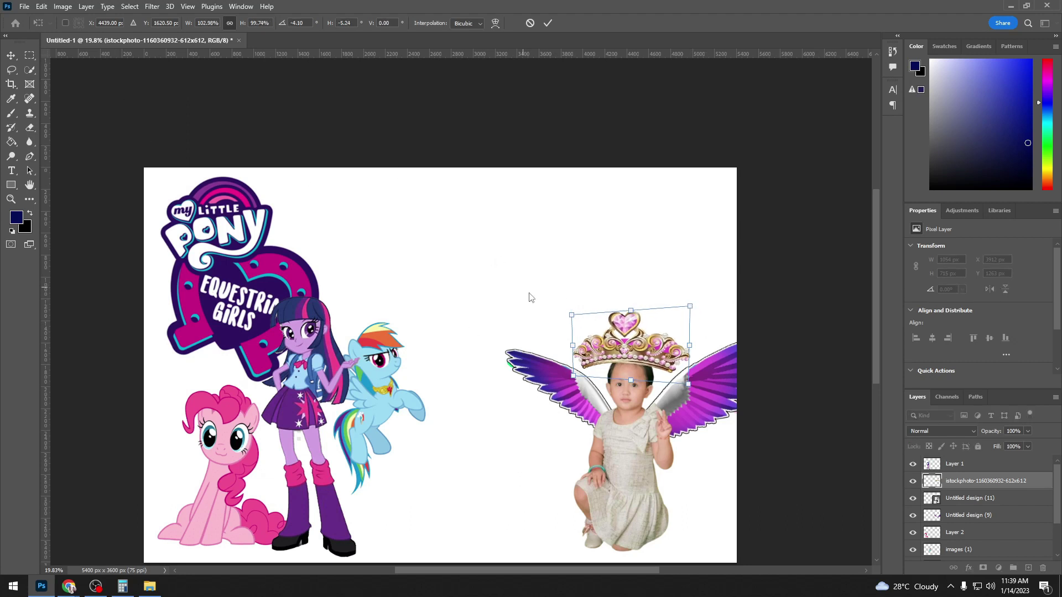
Scale the crown down to about 50% and nudge it onto the girl's head.
left_click(42, 6)
left_click(83, 252)
scroll(541, 305, "up", 2)
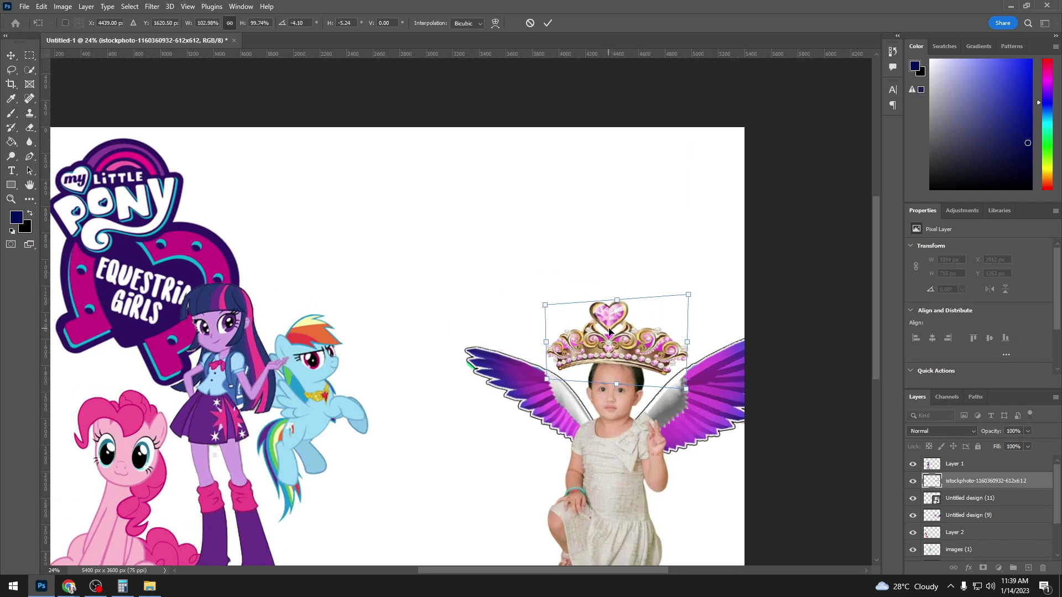
left_click_drag(541, 304, 578, 326)
left_click_drag(696, 396, 657, 369)
scroll(616, 328, "up", 1)
scroll(616, 328, "up", 1)
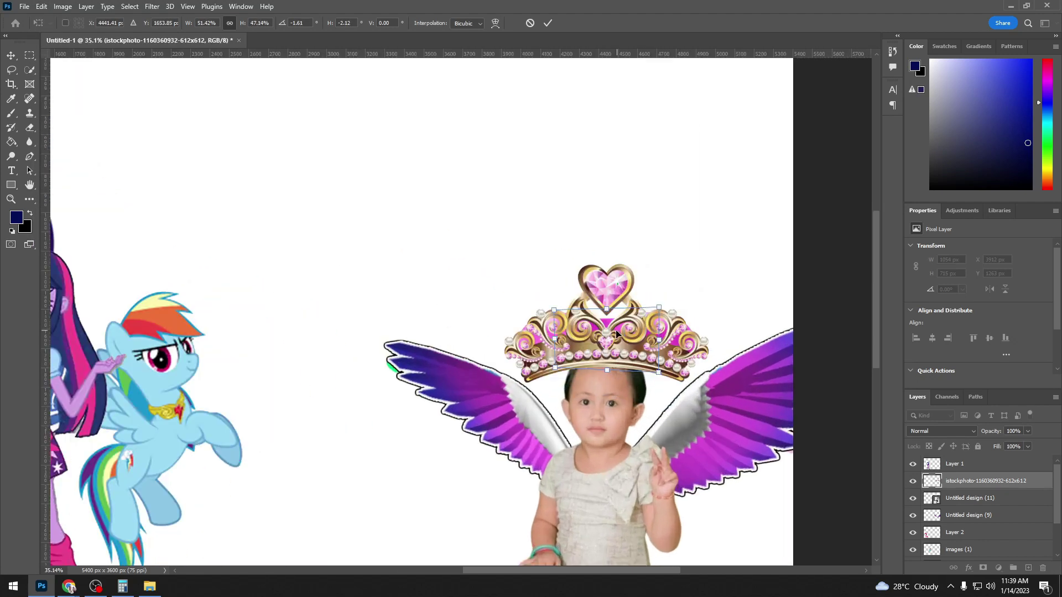
left_click_drag(615, 328, 619, 346)
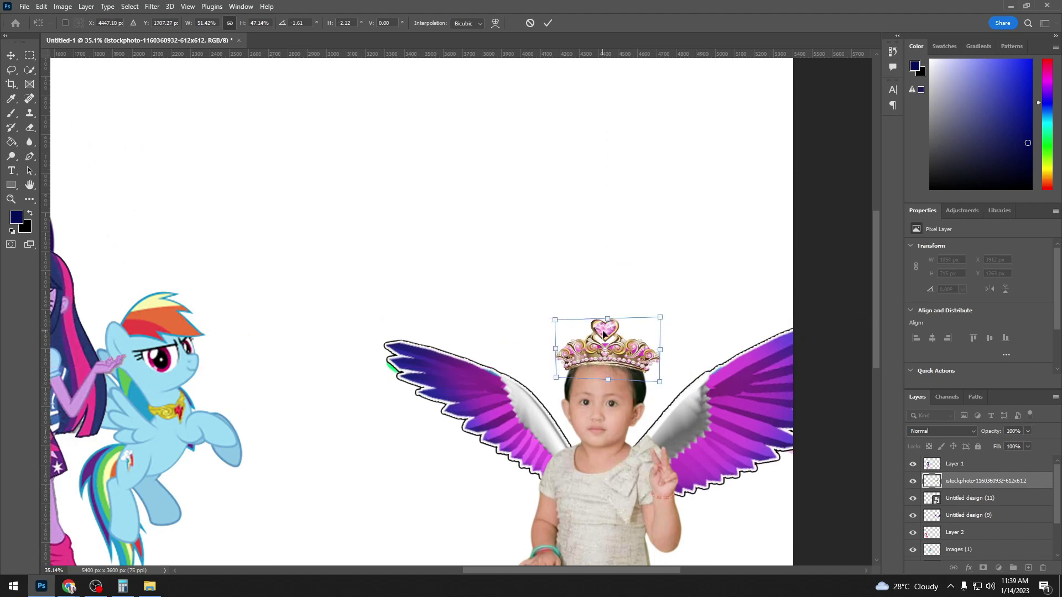
key("Up")
left_click(41, 6)
mouse_move(58, 259)
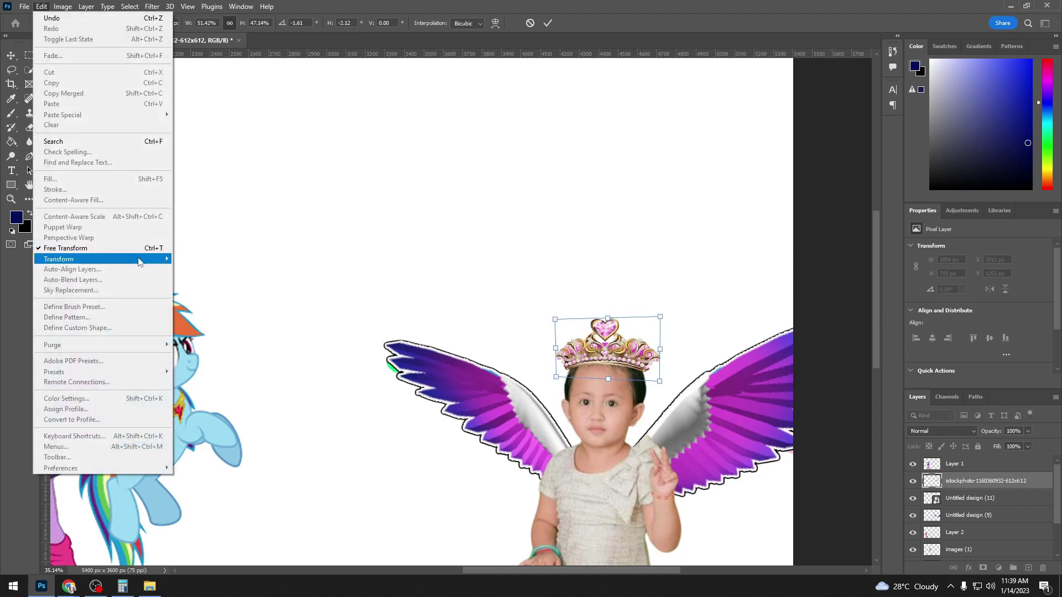
Warp the crown, pulling its side control points inward to hug the head, and commit.
left_click(210, 334)
scroll(555, 354, "up", 2)
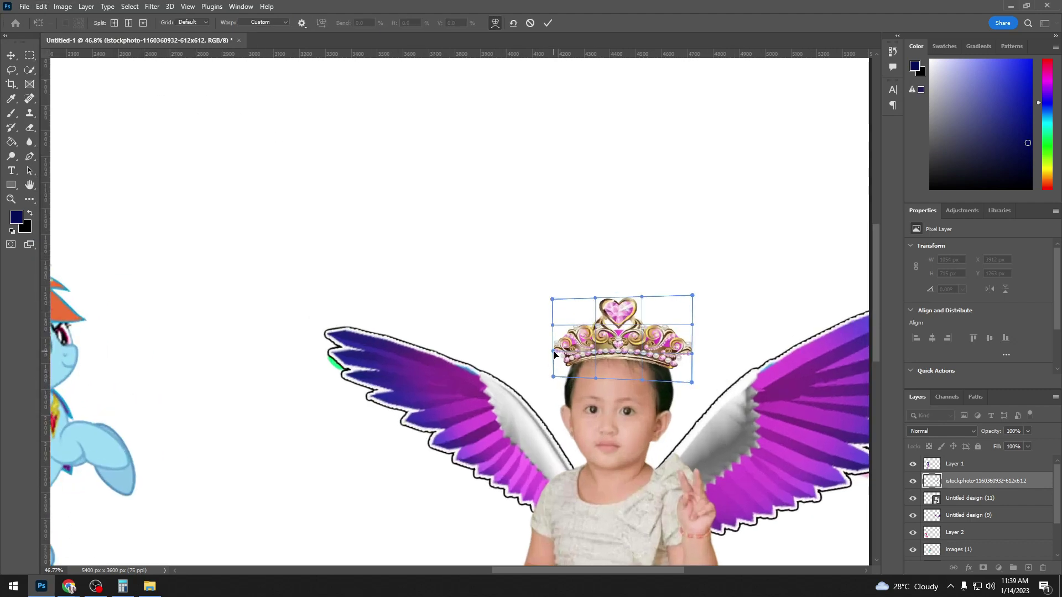
left_click_drag(555, 364, 562, 370)
mouse_move(691, 360)
left_mouse_down()
mouse_move(680, 371)
mouse_move(685, 388)
left_mouse_up()
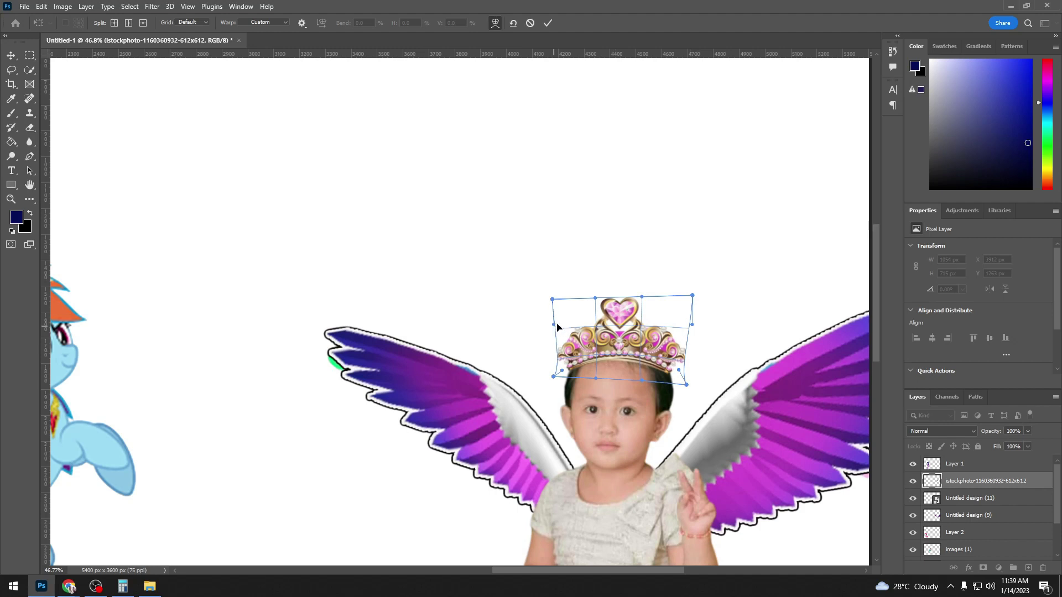
left_click_drag(557, 327, 559, 325)
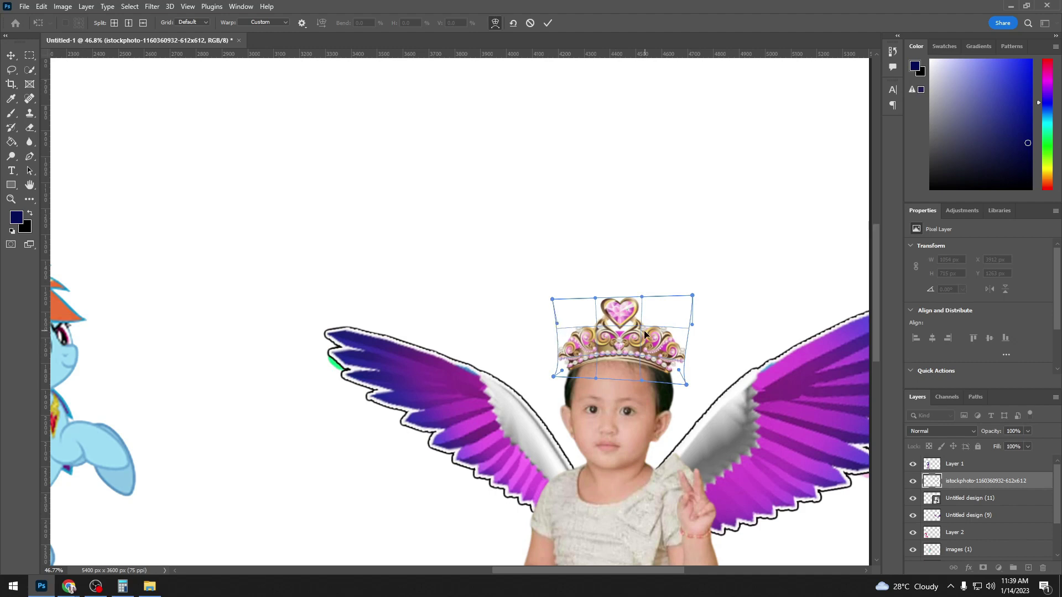
left_click_drag(692, 325, 688, 331)
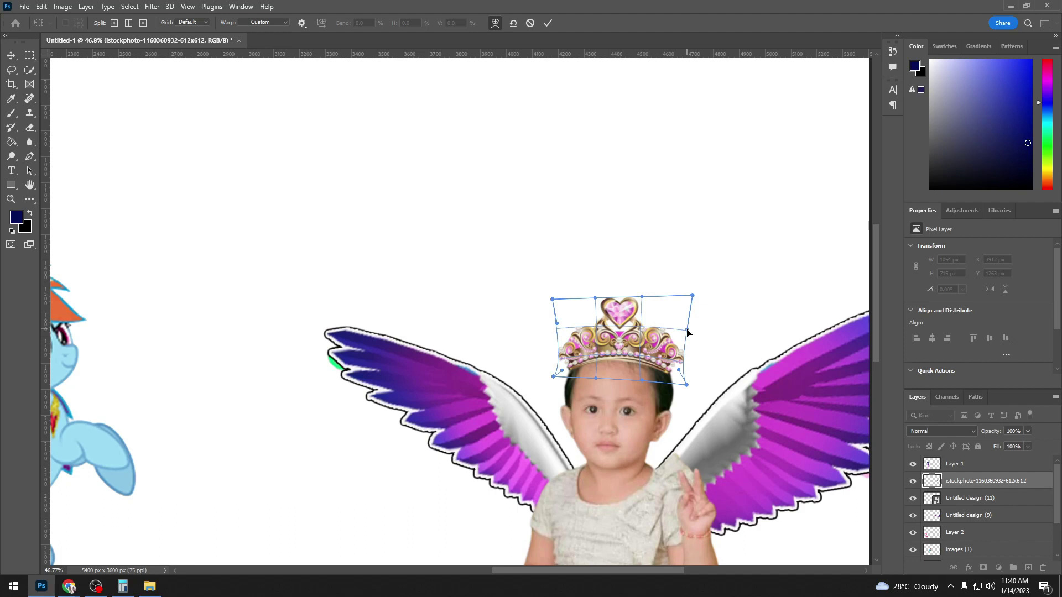
left_click_drag(687, 385, 687, 383)
left_click(1032, 483)
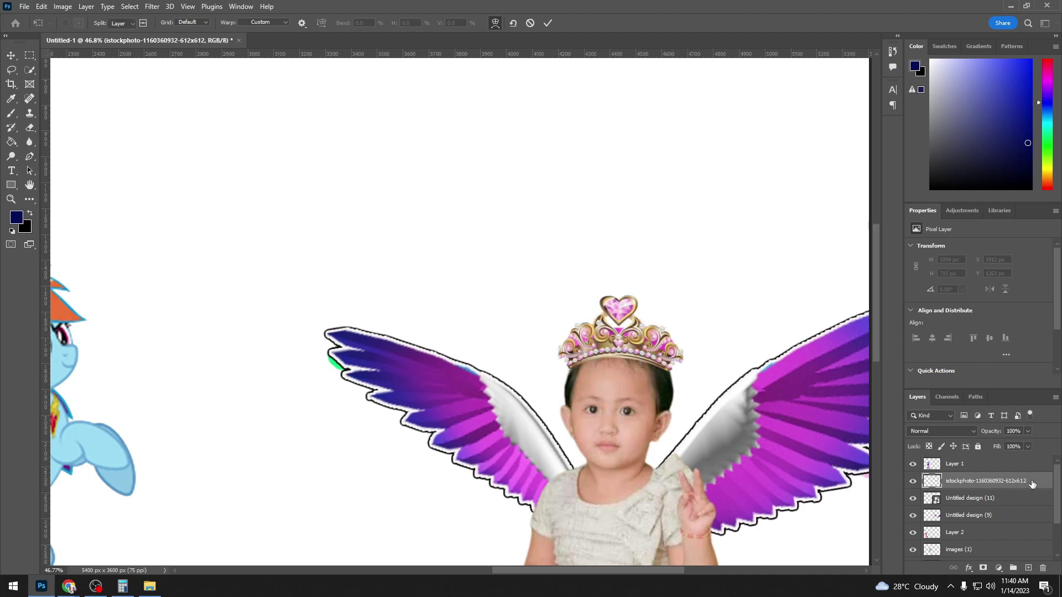
Drag the rainbow mountain picture from File Explorer onto the banner.
scroll(689, 418, "down", 2)
scroll(691, 419, "down", 1)
scroll(697, 419, "down", 1)
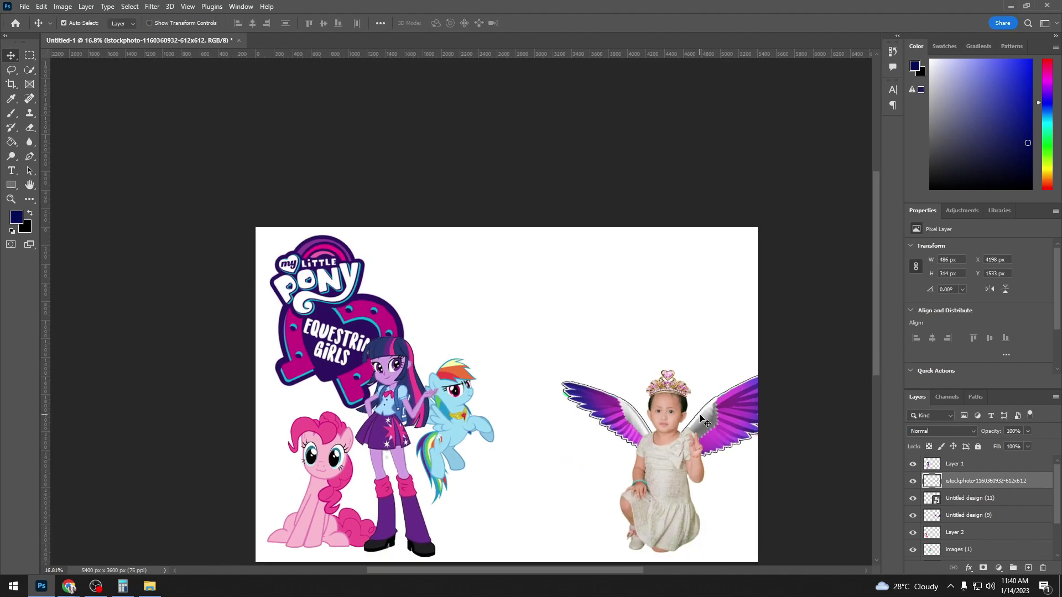
scroll(700, 419, "down", 1)
left_click(150, 586)
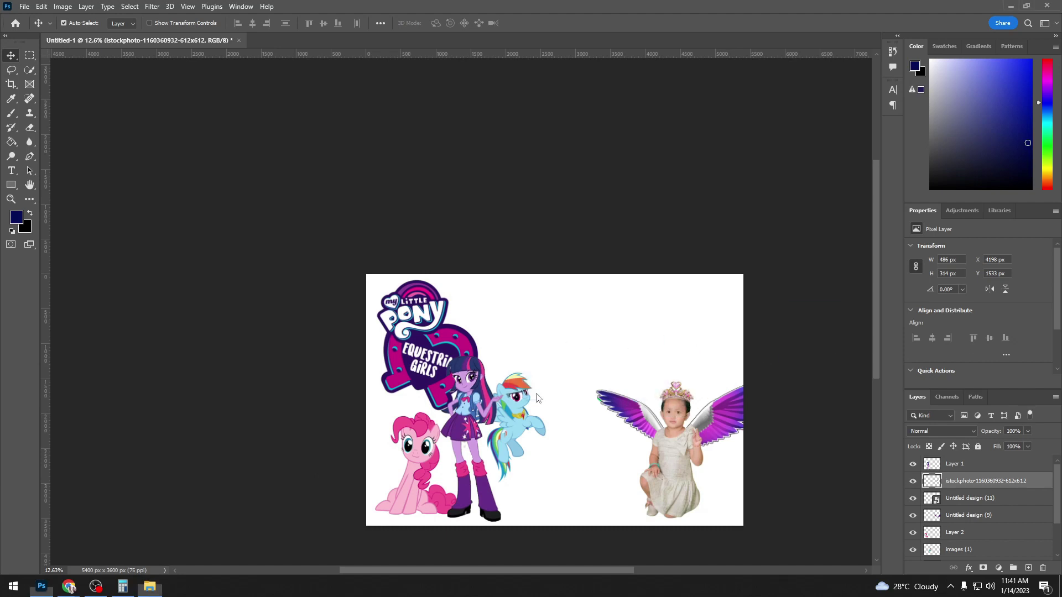
left_click_drag(664, 406, 536, 396)
Stretch the rainbow landscape image to cover the whole banner canvas.
scroll(536, 396, "up", 1)
scroll(575, 387, "up", 1)
scroll(613, 375, "up", 1)
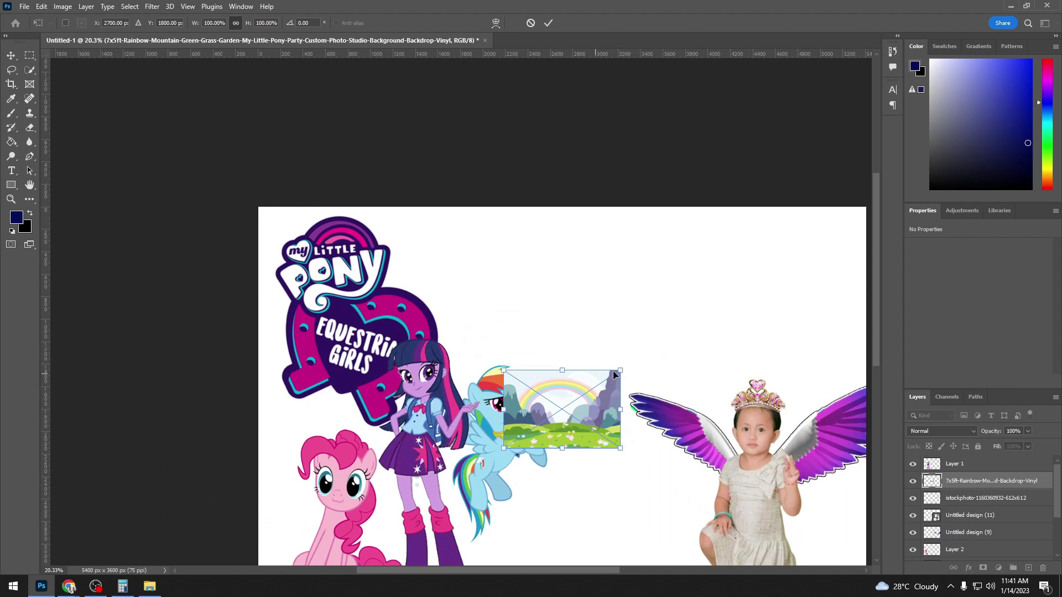
left_click_drag(586, 566, 625, 567)
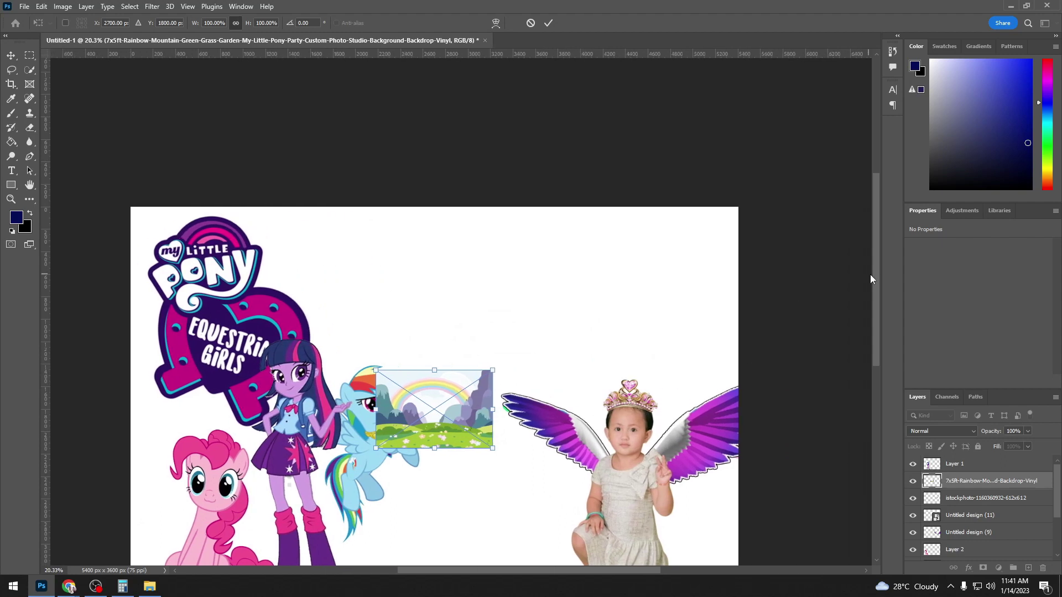
scroll(870, 275, "down", 3)
left_click_drag(492, 243, 766, 95)
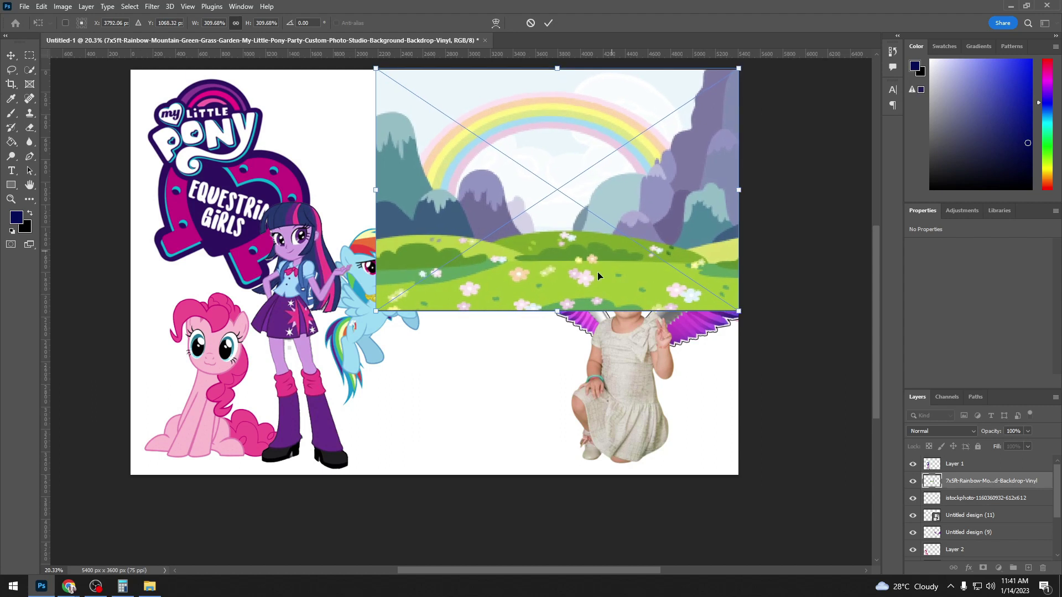
left_click_drag(556, 311, 530, 480)
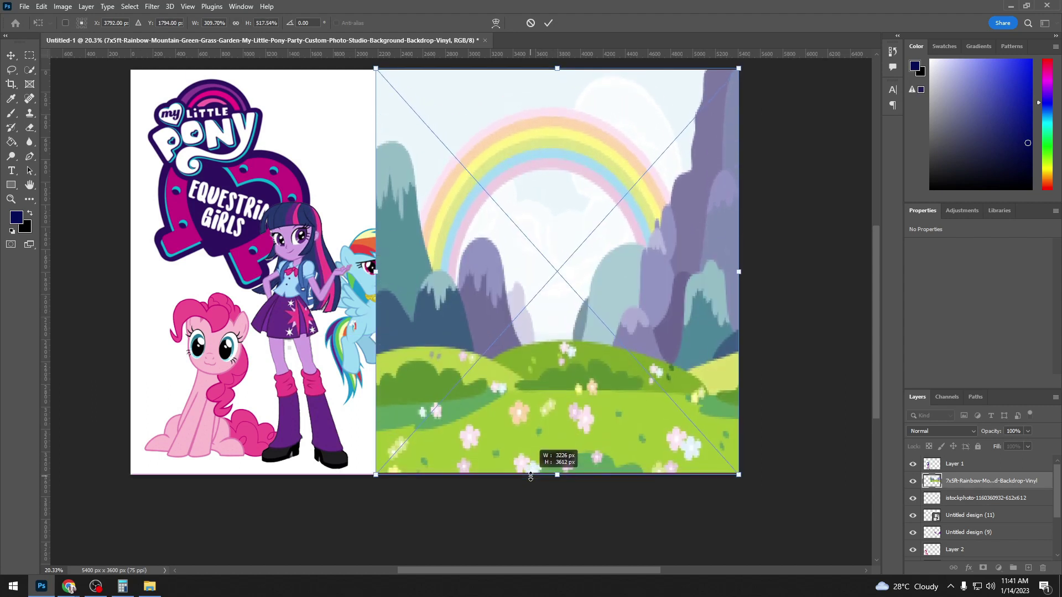
left_click_drag(531, 480, 531, 475)
left_click_drag(375, 271, 129, 274)
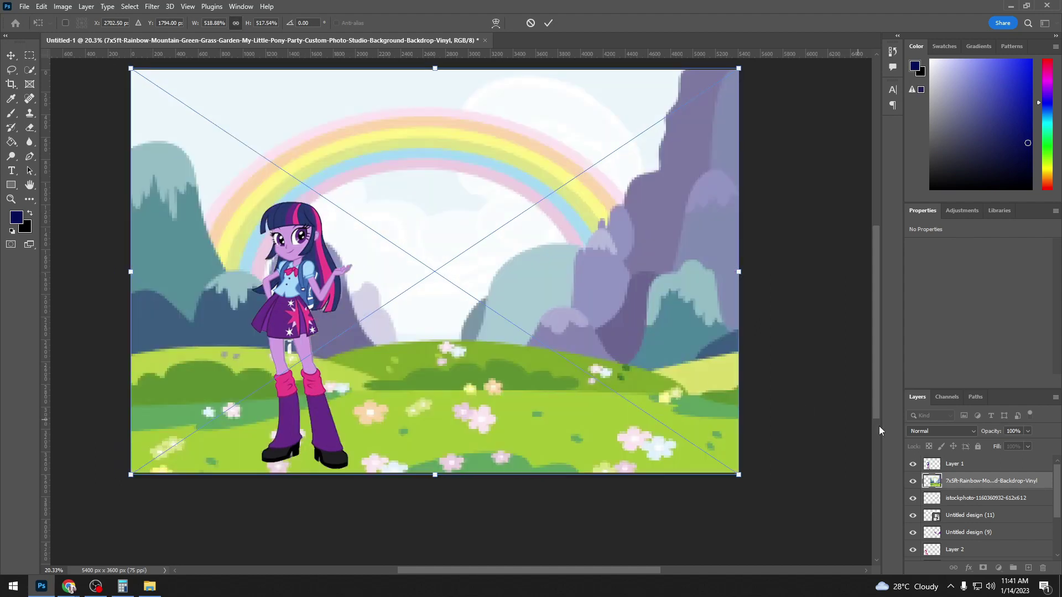
Move the rainbow layer down to just above Background in the Layers panel.
mouse_move(973, 481)
left_mouse_down()
mouse_move(999, 568)
mouse_move(990, 545)
left_mouse_up()
scroll(700, 439, "down", 1)
scroll(700, 440, "down", 2)
scroll(699, 439, "down", 2)
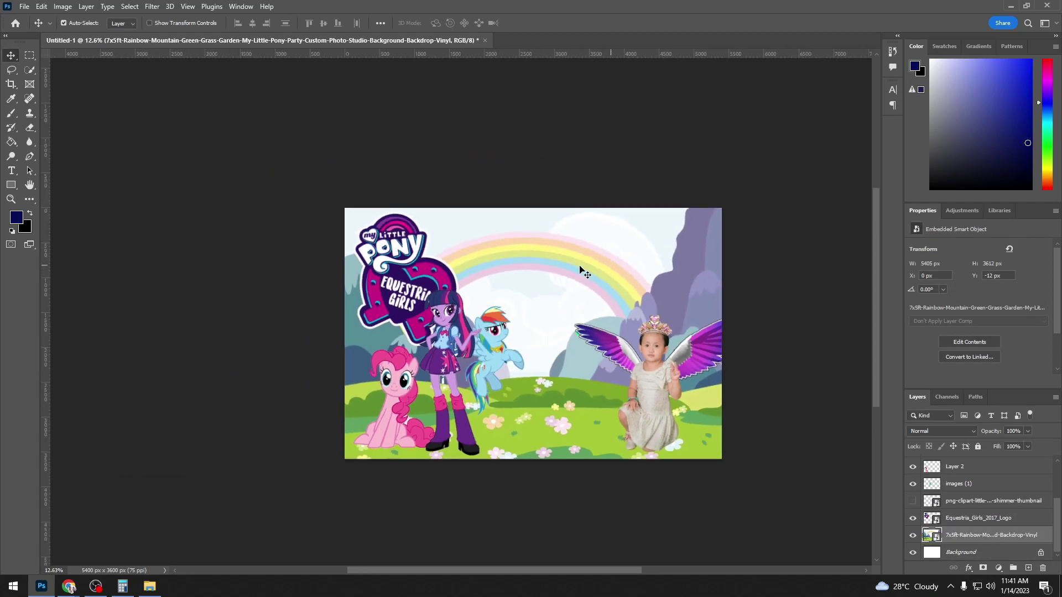
scroll(582, 271, "up", 3)
scroll(755, 299, "up", 2)
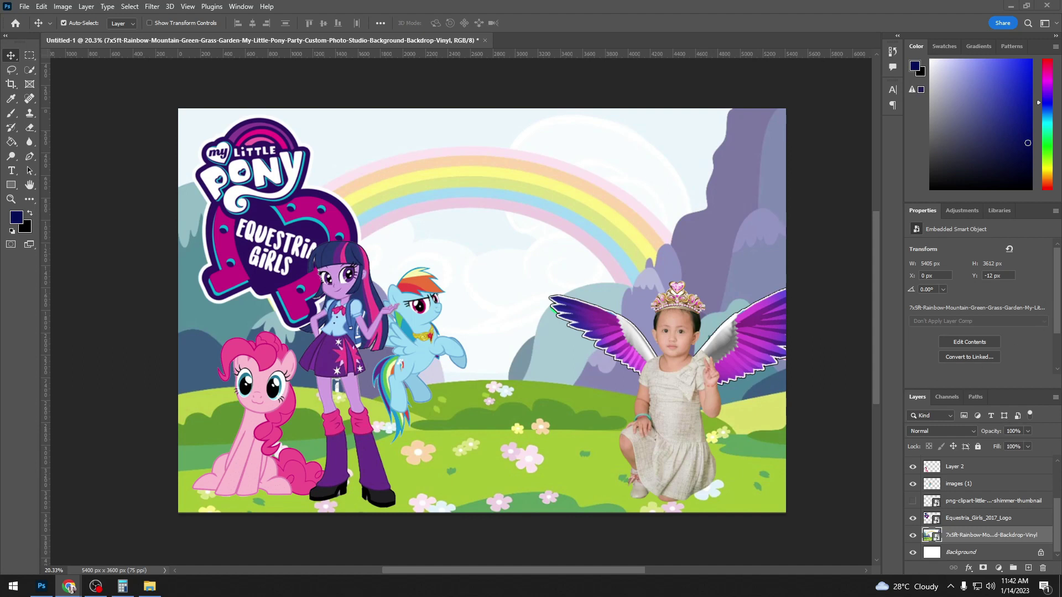
Place the Applejack image, shrink it and set it on the hill.
left_click_drag(69, 586, 486, 394)
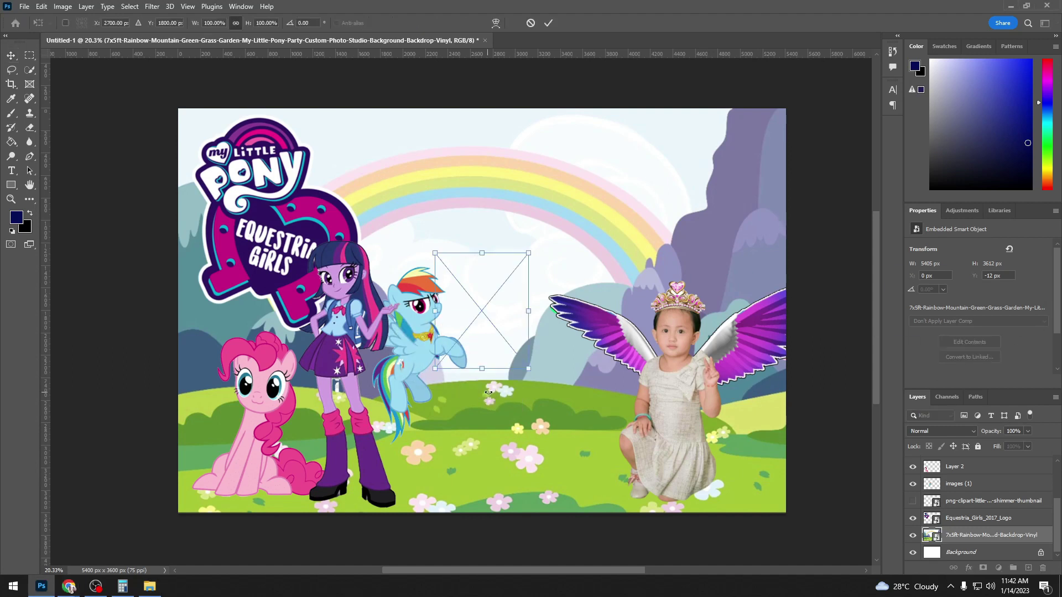
mouse_move(521, 256)
left_mouse_down()
mouse_move(486, 299)
mouse_move(496, 352)
mouse_move(514, 368)
mouse_move(526, 352)
mouse_move(519, 370)
left_mouse_up()
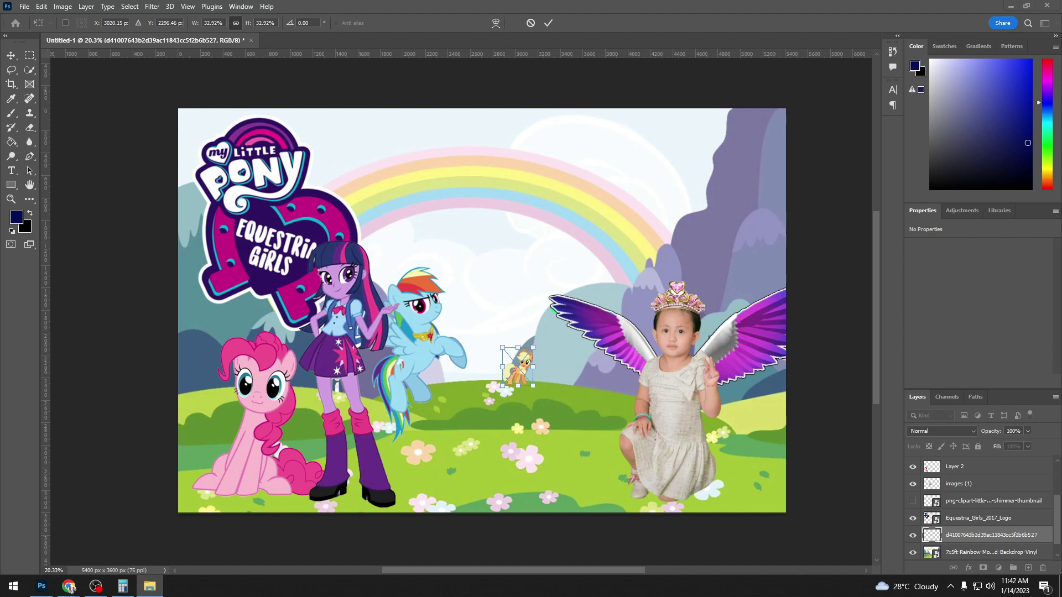
left_click(1016, 518)
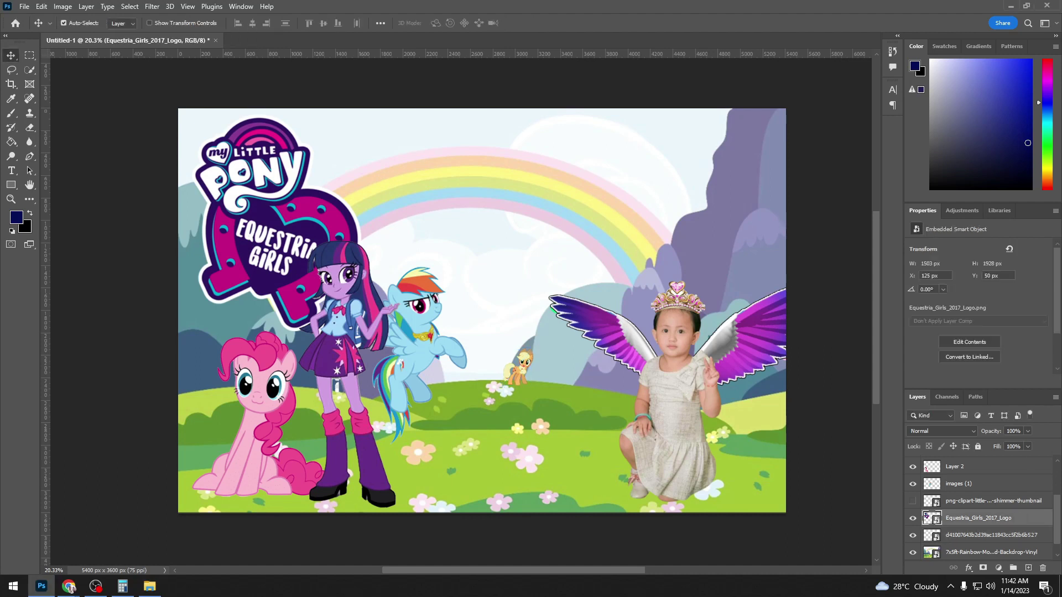
Place the Sugar Belle image and erase its white background with the Magic Eraser.
left_click_drag(42, 586, 665, 393)
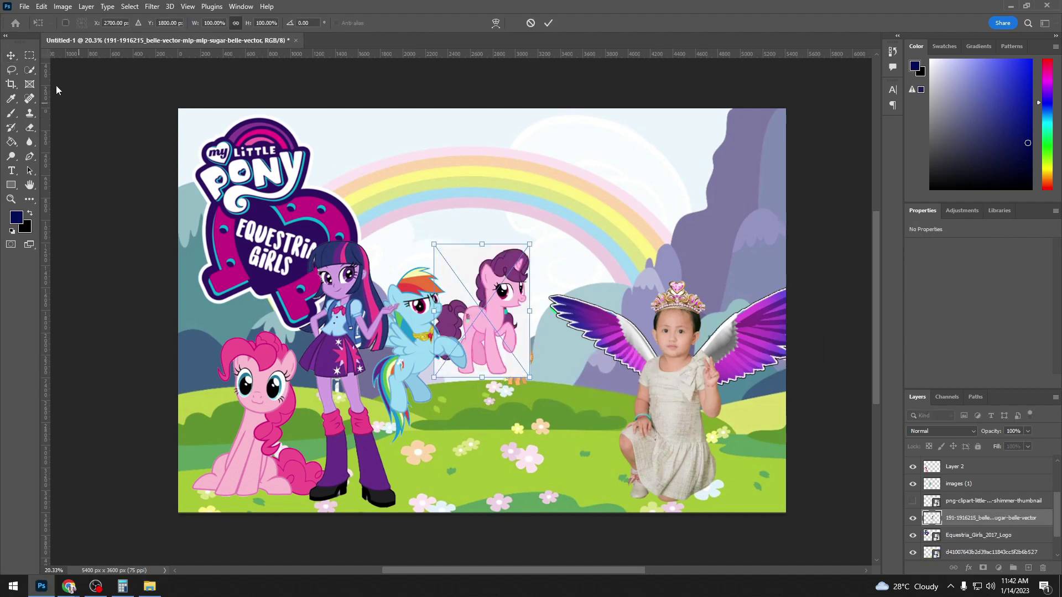
left_click_drag(28, 127, 65, 151)
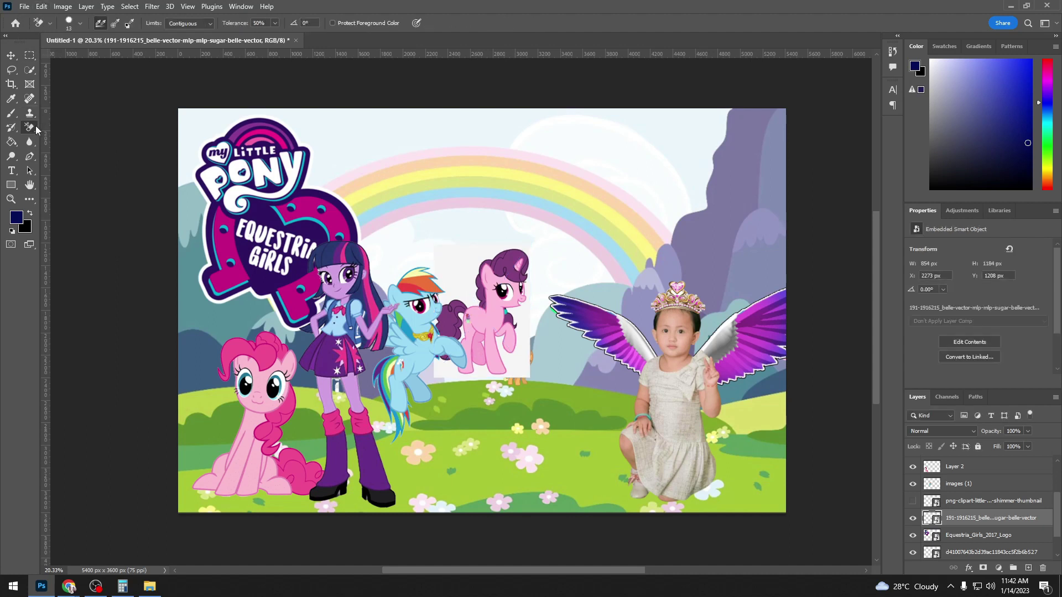
left_click(65, 148)
left_click(474, 293)
left_click(507, 234)
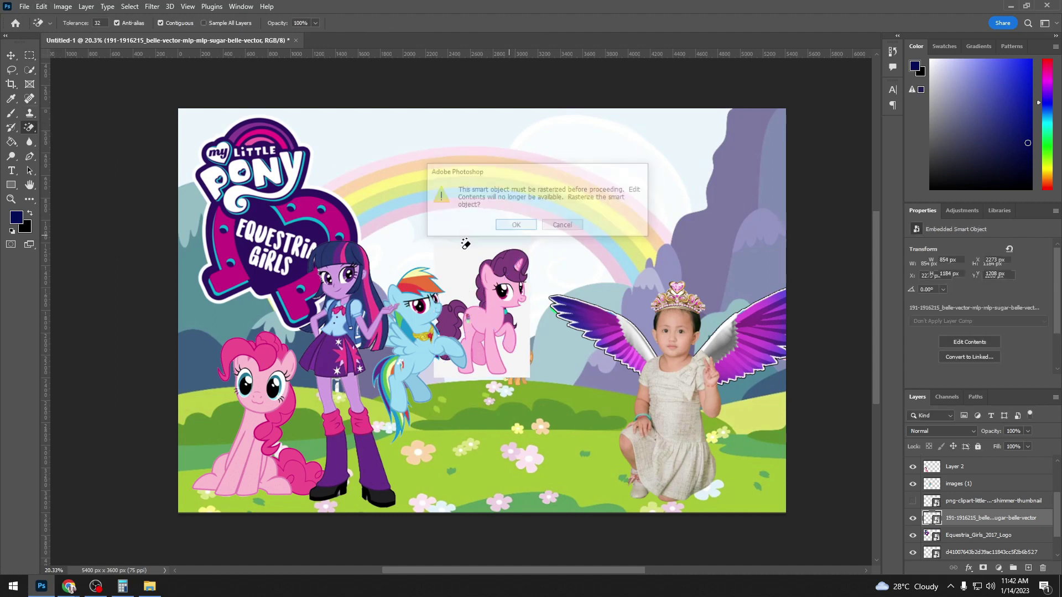
left_click(463, 261)
Flip Sugar Belle horizontally, shrink her and move her beside the girl.
left_click(43, 7)
left_click(72, 254)
left_click_drag(529, 311, 413, 275)
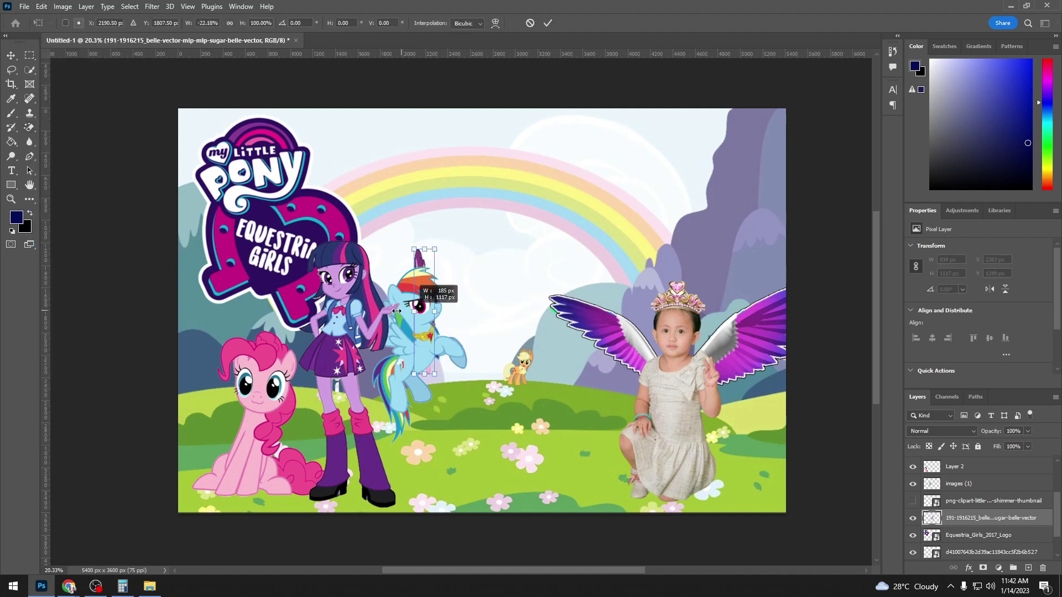
mouse_move(376, 317)
left_mouse_down()
mouse_move(585, 391)
mouse_move(548, 387)
left_mouse_up()
mouse_move(643, 448)
left_mouse_down()
mouse_move(565, 338)
mouse_move(581, 383)
left_mouse_up()
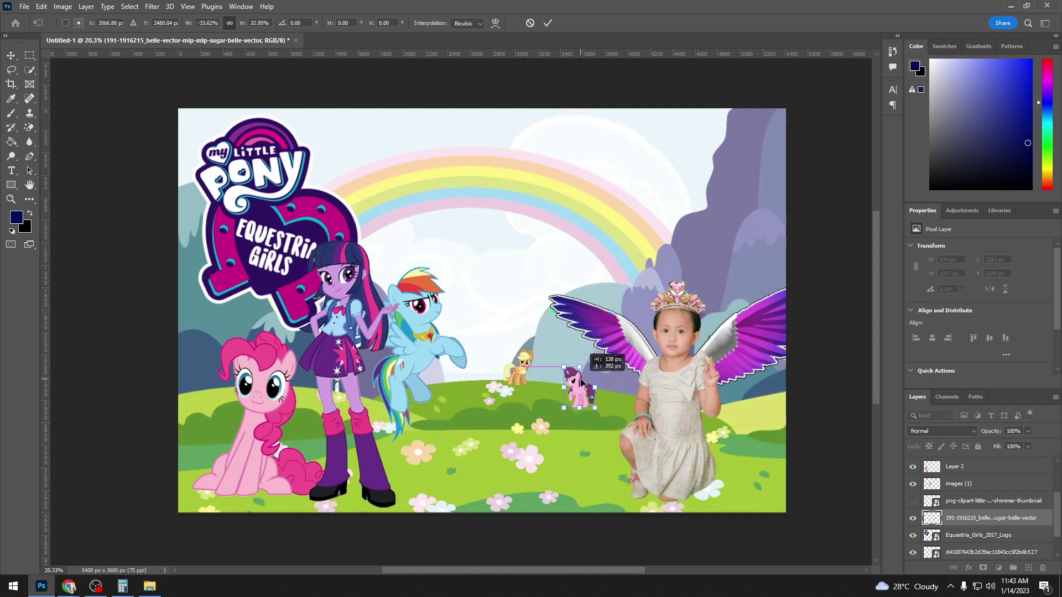
scroll(553, 362, "down", 2)
key("Return")
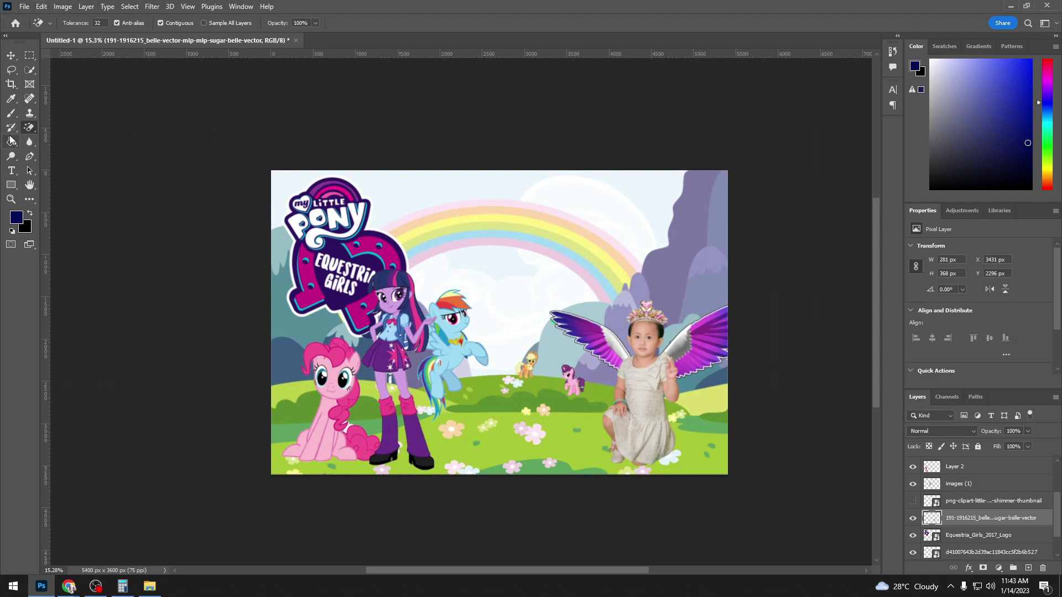
Start a text layer above the rainbow with a 72 pt font size.
left_click(11, 171)
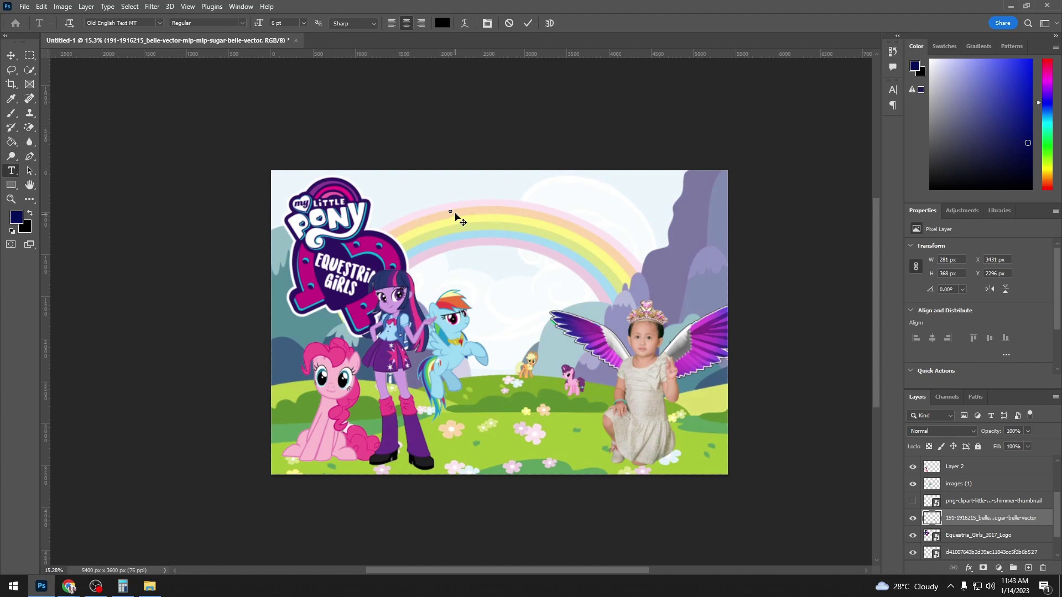
left_click(454, 212)
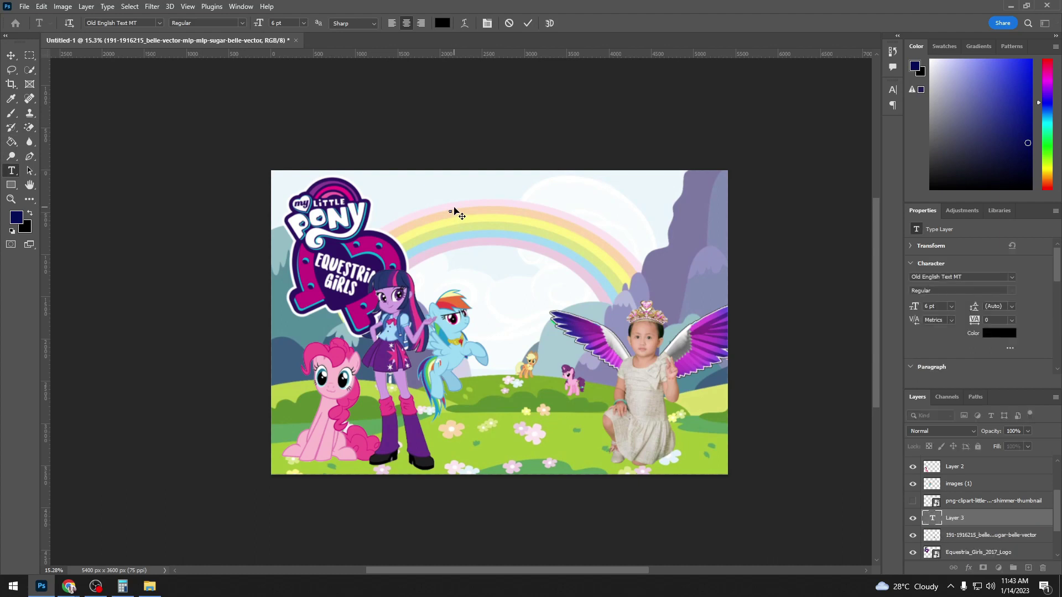
left_click(304, 23)
left_click(290, 135)
left_click(304, 23)
left_click(290, 162)
Choose the MLP font and type the 'Birthday' heading text.
left_click(158, 22)
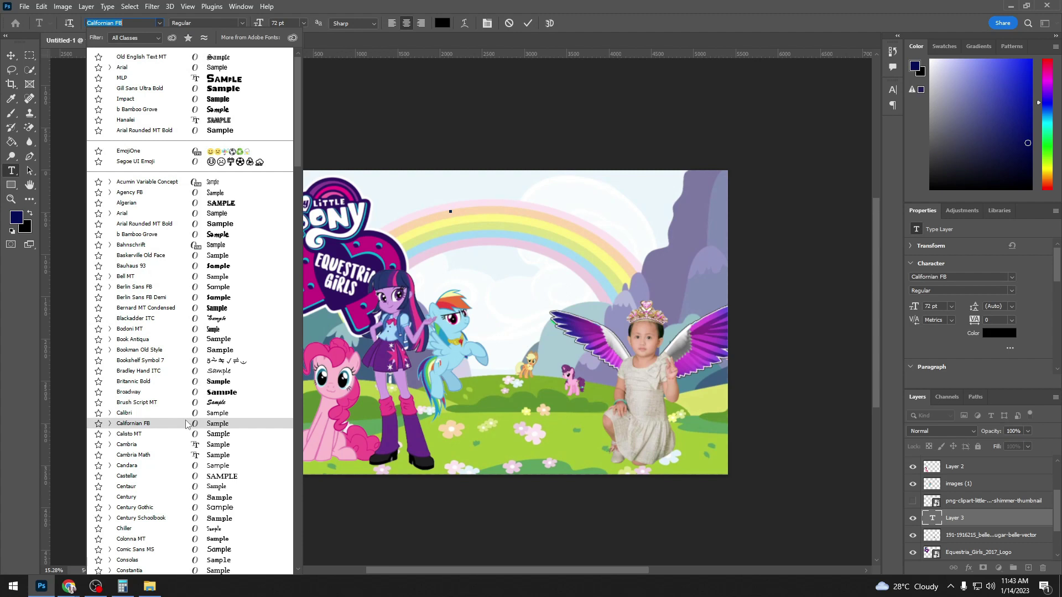
scroll(186, 423, "down", 3)
scroll(186, 423, "down", 4)
scroll(187, 423, "down", 3)
scroll(187, 423, "down", 3)
scroll(186, 423, "down", 3)
left_click_drag(298, 198, 294, 240)
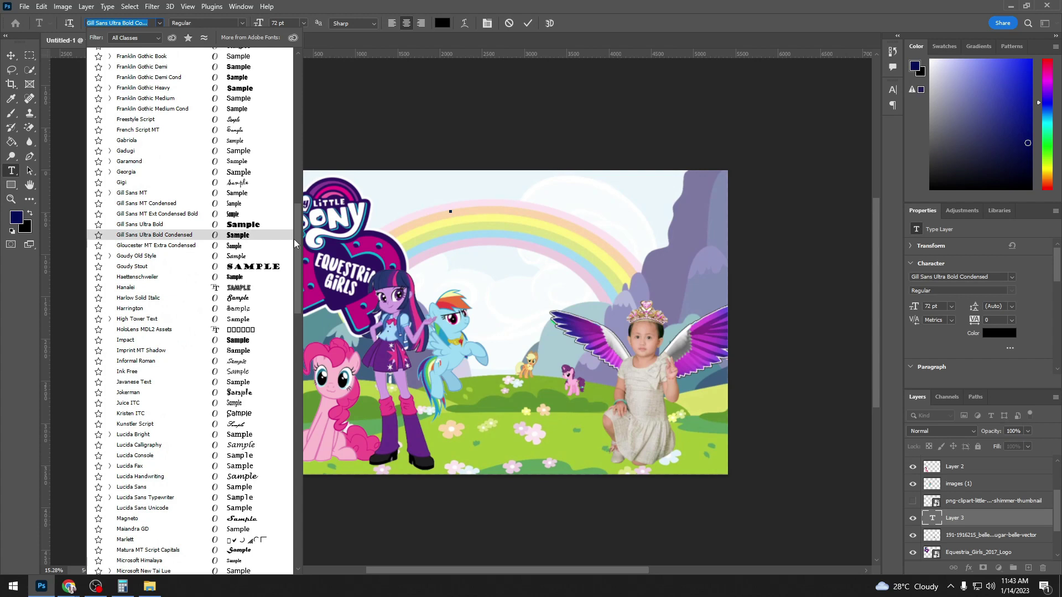
left_click_drag(294, 239, 297, 270)
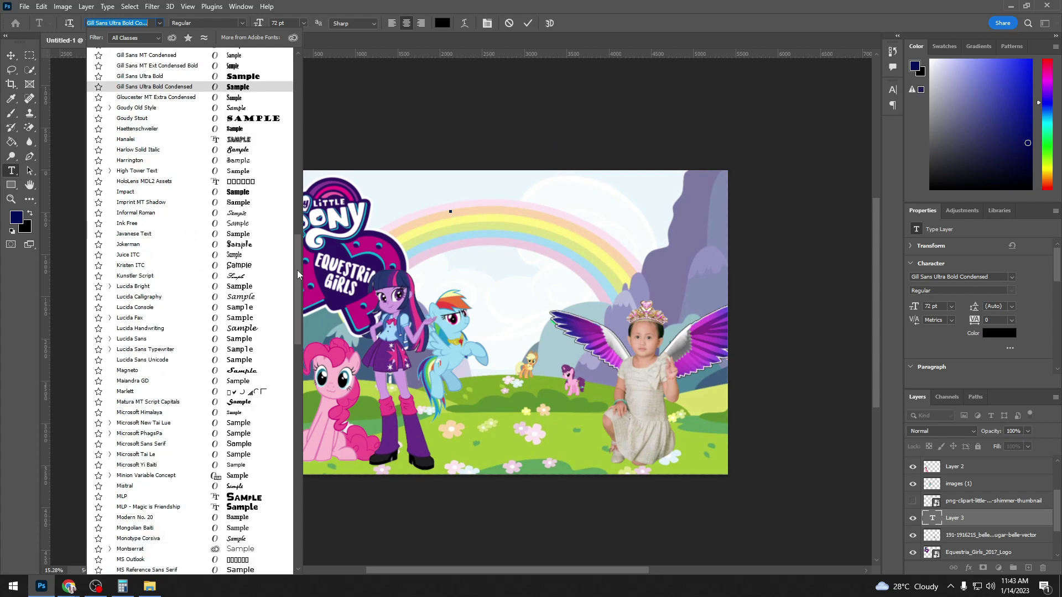
left_click(157, 500)
type("HAPPY")
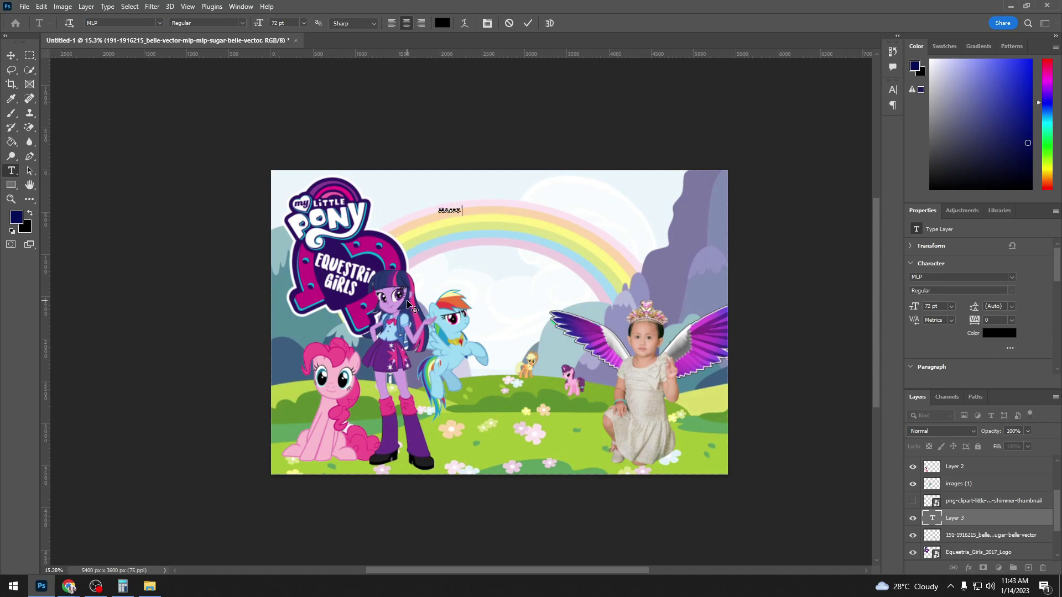
type("Bi")
type("rthday")
Enlarge the heading and centre it across the top of the banner.
left_click(41, 6)
left_click(105, 250)
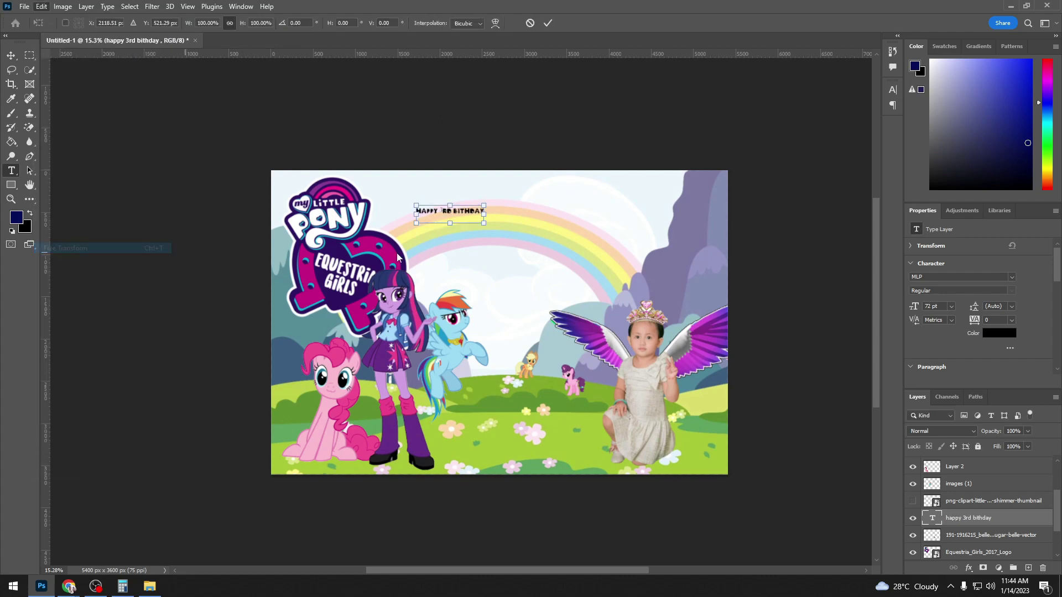
left_click_drag(485, 204, 664, 156)
left_click_drag(575, 204, 554, 238)
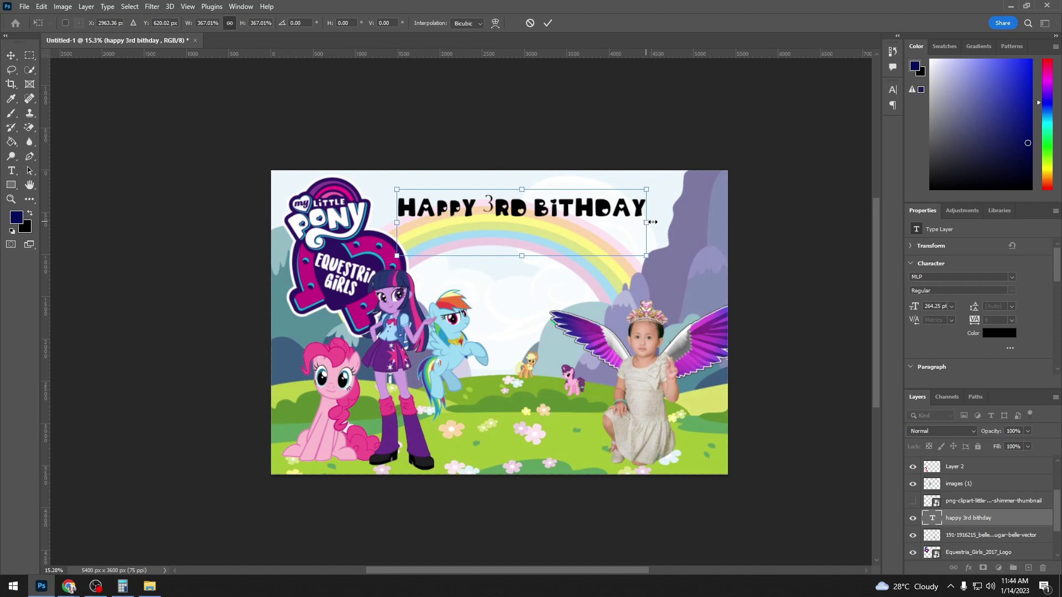
left_click_drag(653, 222, 702, 223)
left_click_drag(596, 215, 600, 216)
left_click_drag(700, 248, 704, 249)
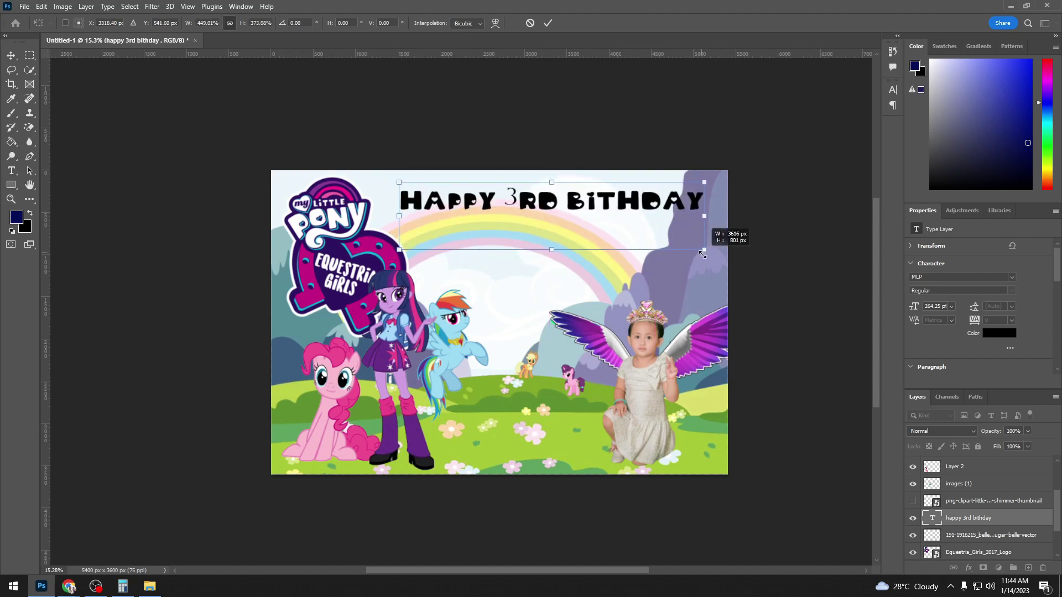
mouse_move(621, 237)
left_mouse_down()
mouse_move(631, 243)
mouse_move(615, 243)
left_mouse_up()
key("Return")
Type the child's name below the heading and scale it up to span beneath it.
key("t")
left_click(480, 248)
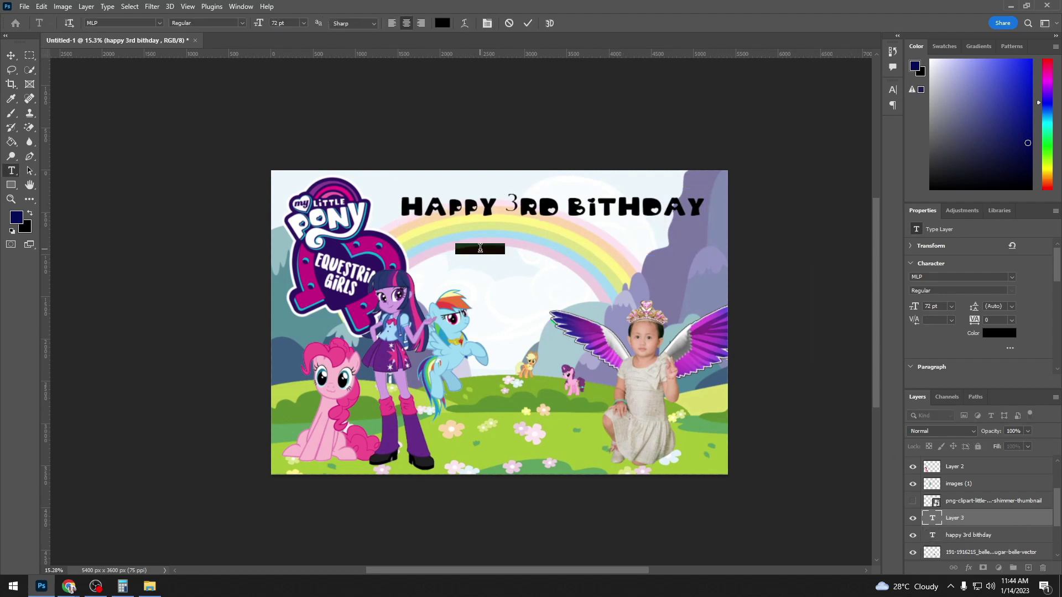
type("Gi")
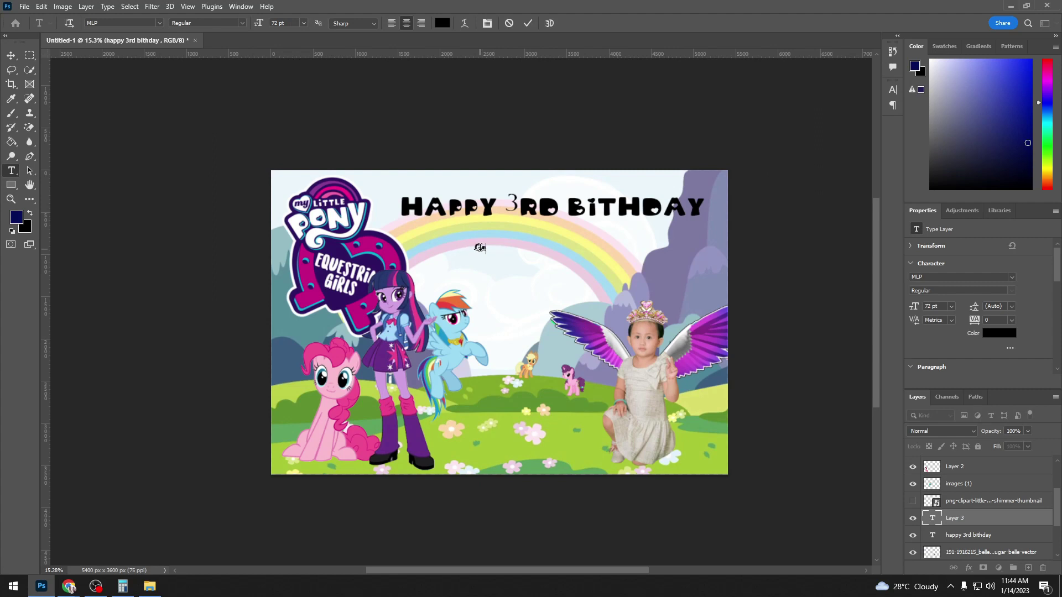
type("sah")
type(" Marie")
left_click(44, 10)
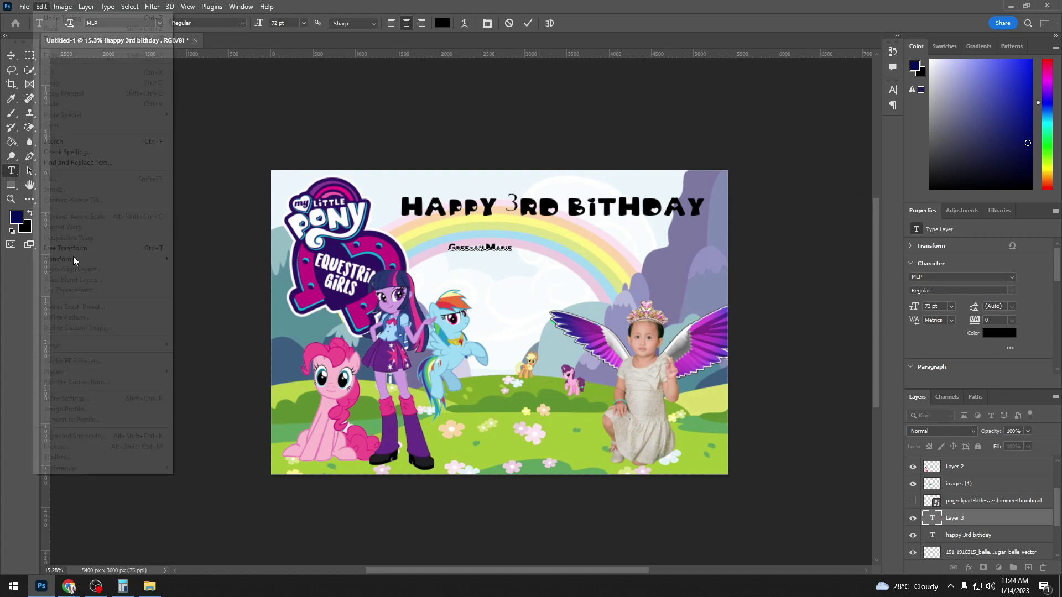
left_click(83, 248)
mouse_move(513, 244)
left_mouse_down()
mouse_move(611, 227)
mouse_move(584, 248)
left_mouse_up()
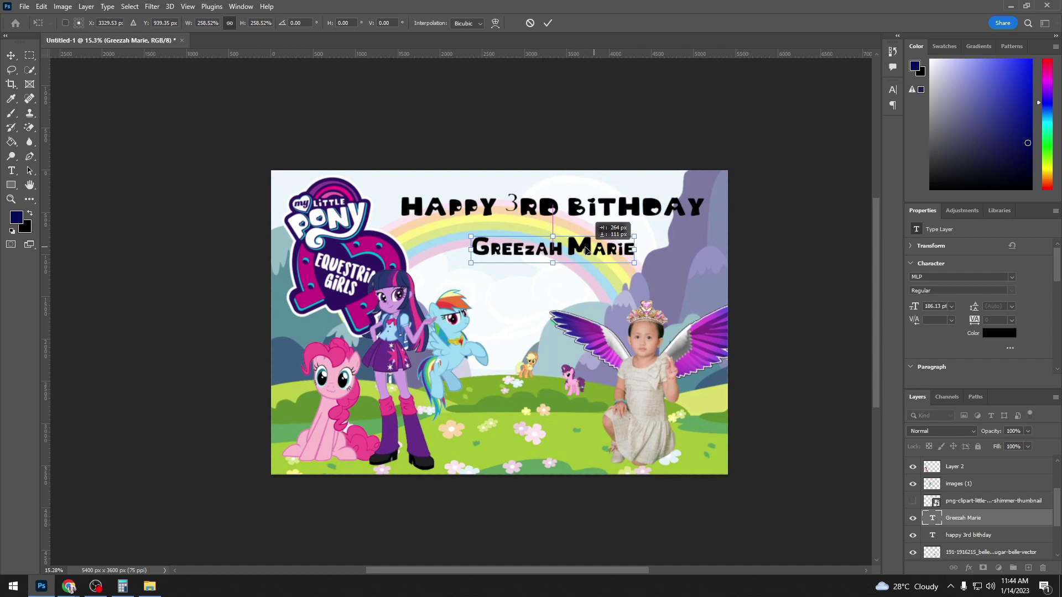
left_click_drag(466, 256, 424, 263)
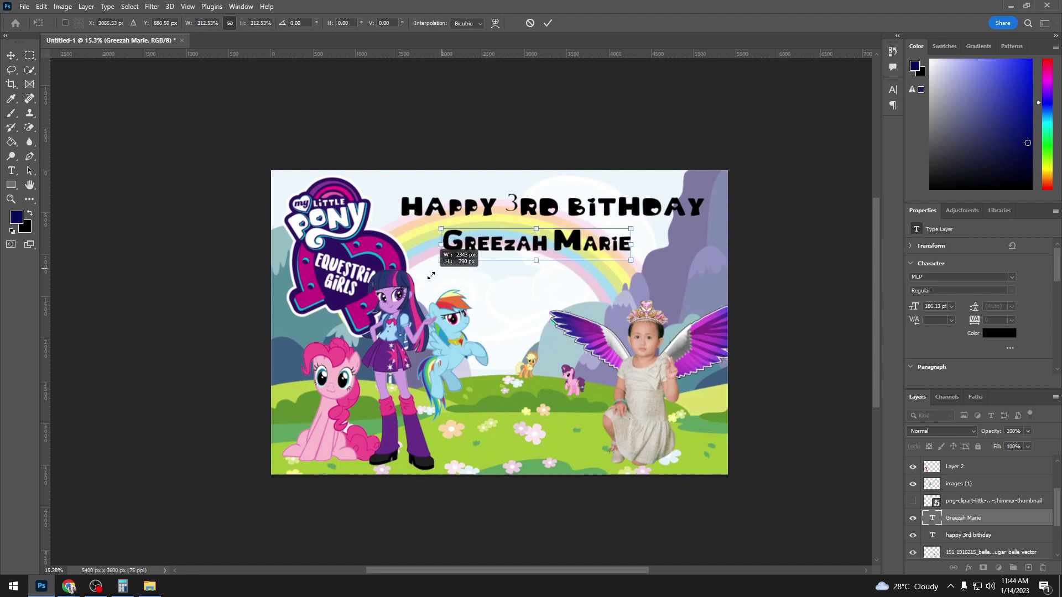
left_click_drag(632, 264, 684, 272)
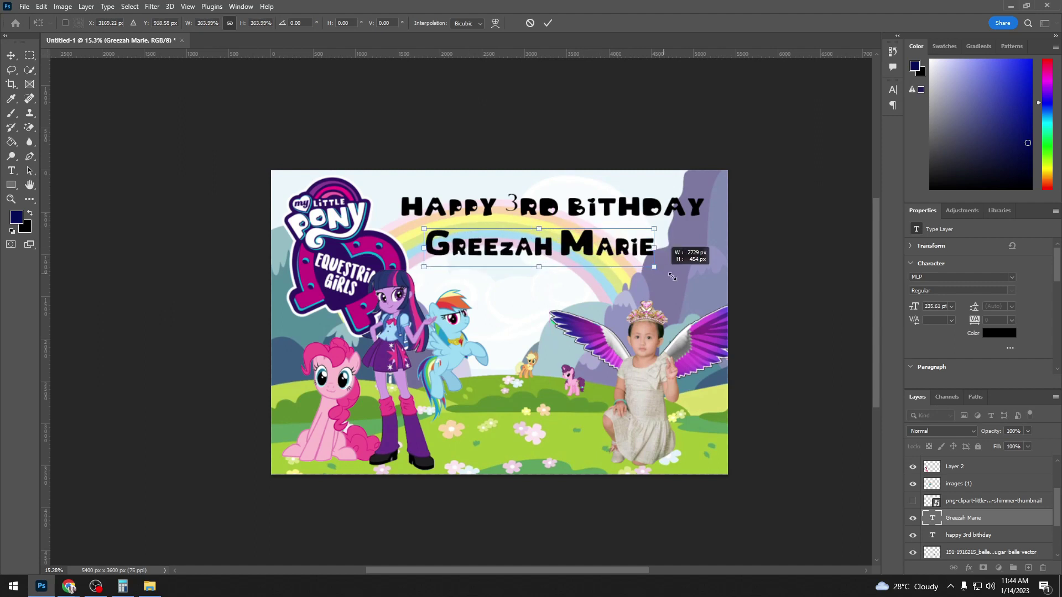
left_click_drag(577, 252, 576, 257)
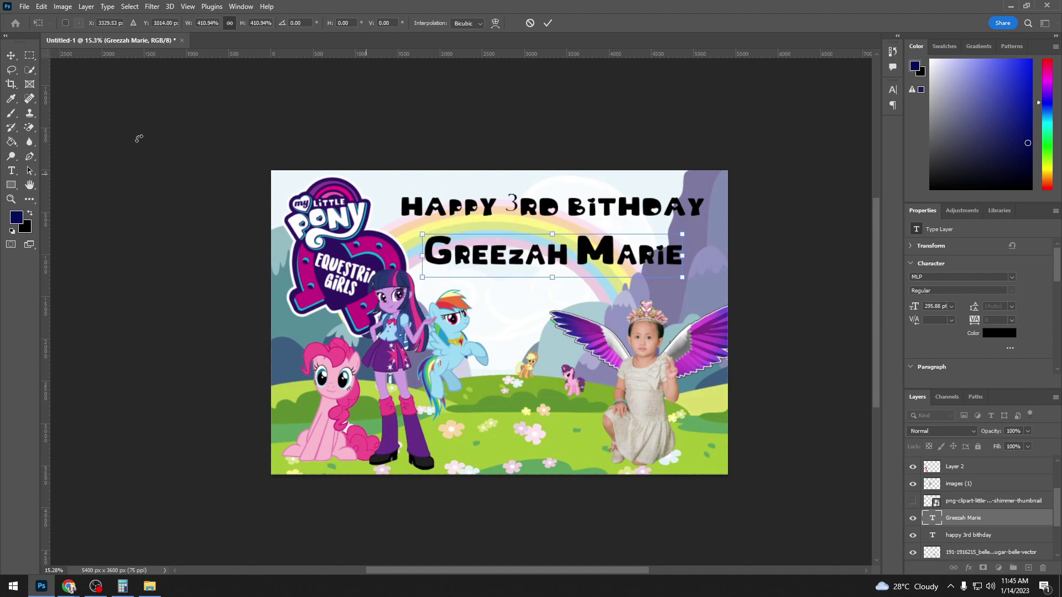
key("Return")
Enlarge the heading slightly and nudge the name up a few pixels.
key("alt+bracketleft")
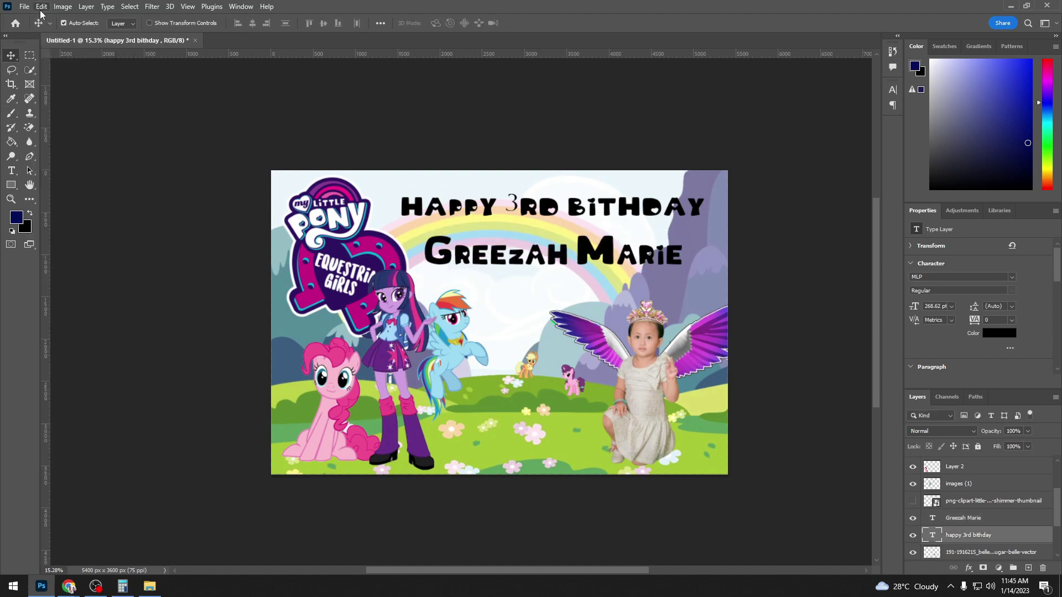
left_click(42, 7)
left_click(55, 244)
left_click_drag(394, 181, 370, 176)
left_click_drag(706, 256, 719, 264)
left_click_drag(552, 217, 554, 216)
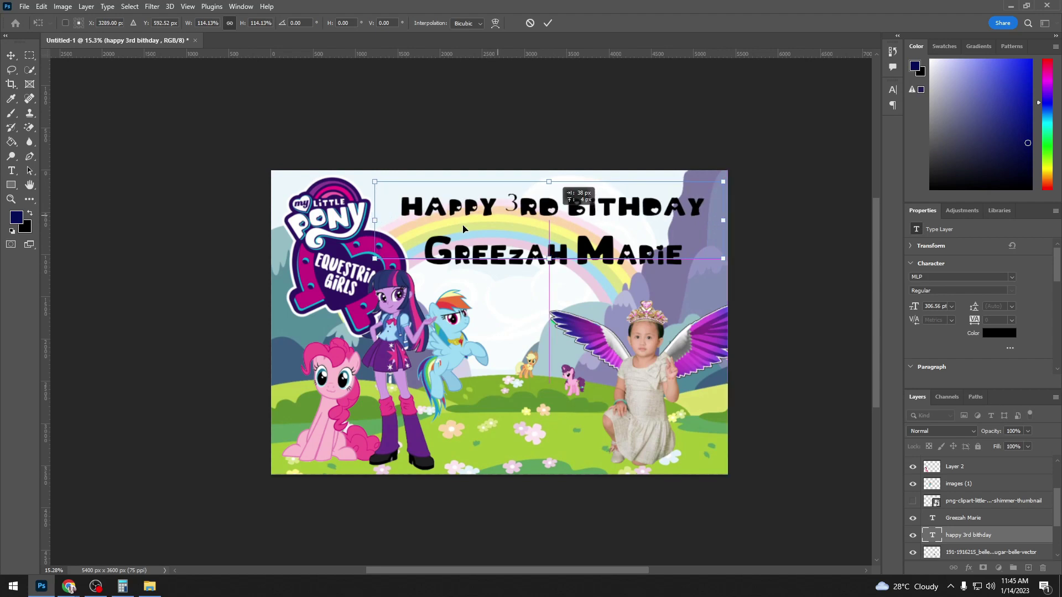
left_click_drag(375, 259, 385, 256)
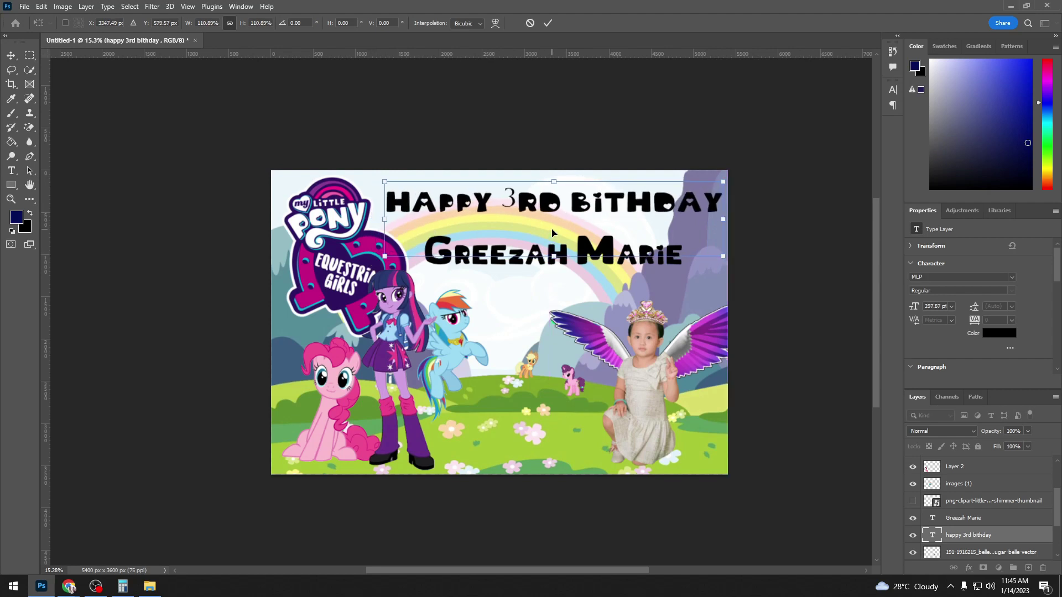
left_click(10, 55)
left_click(517, 265)
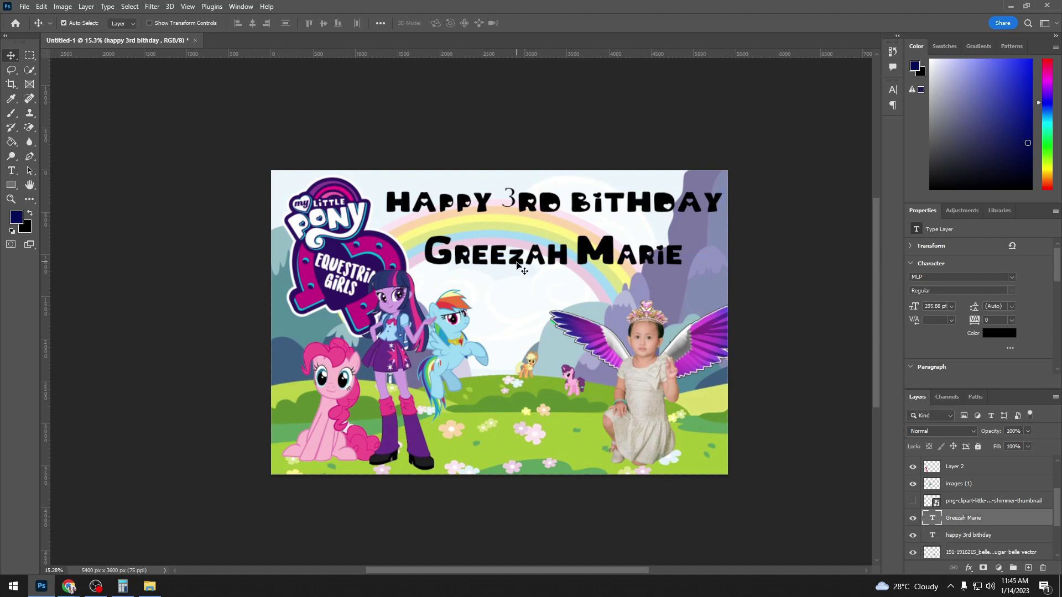
key("shift+Up")
key("shift+Up")
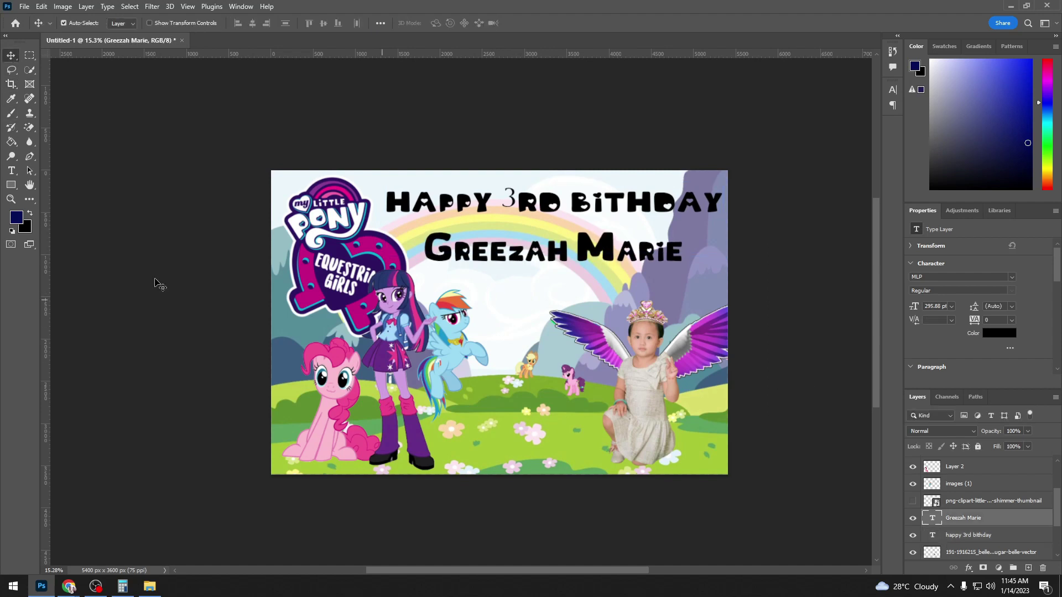
Type the date 'Marcy 25, 2023' as a small text line below the name.
left_click(490, 287)
key("t")
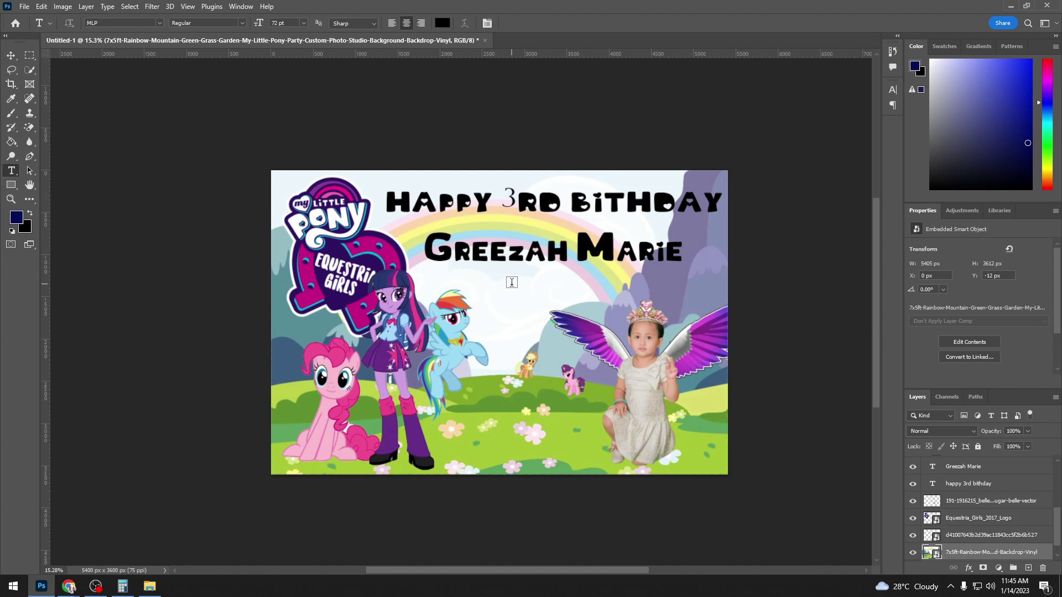
left_click(512, 285)
type("Marcy")
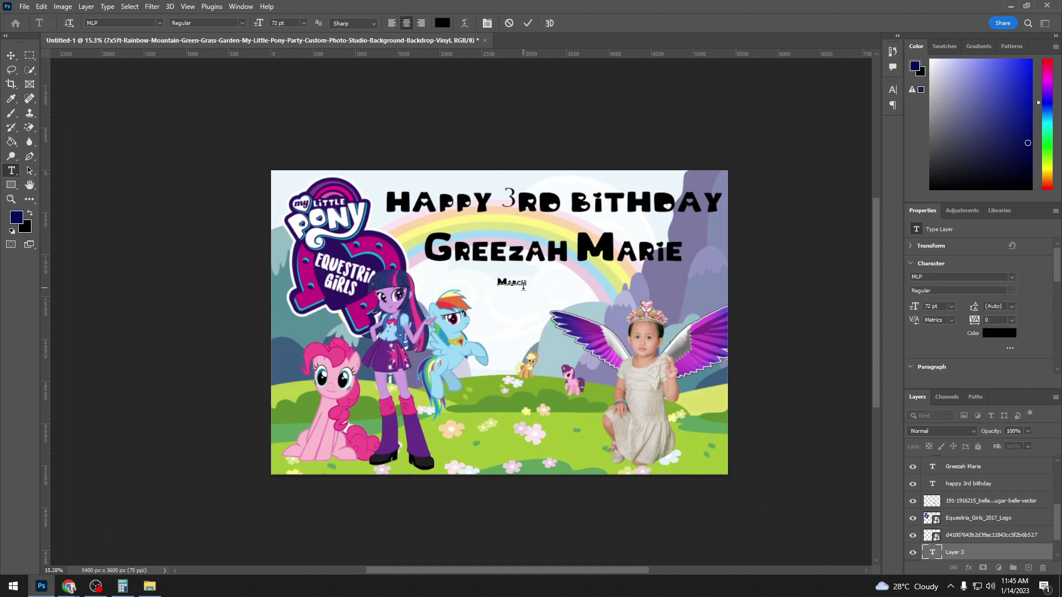
type(" 2")
type("5, 2023")
left_click(1022, 554)
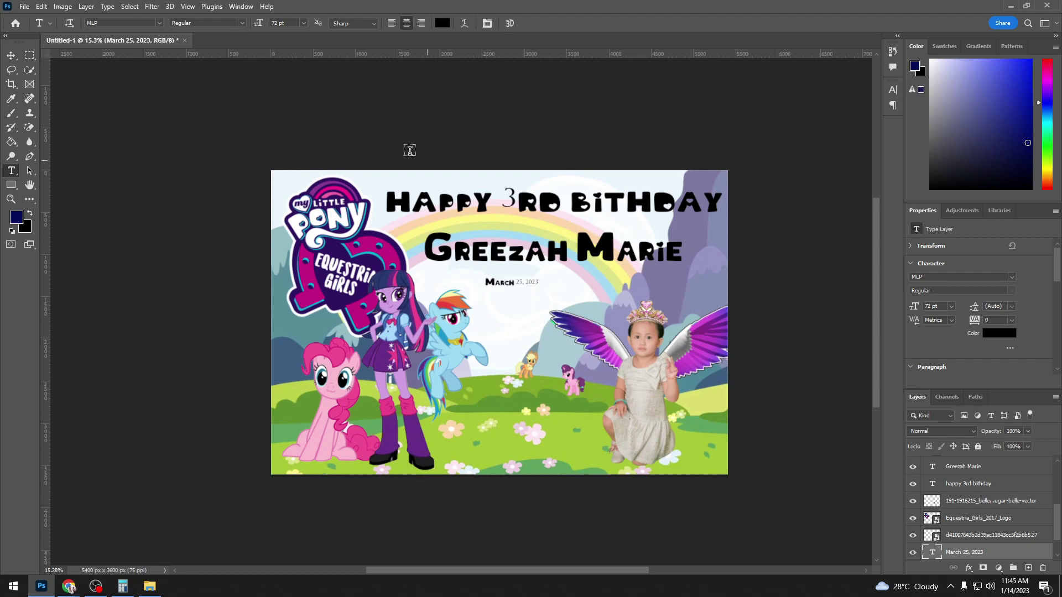
Make the letters RD after the 3 superscript in the Character panel.
left_click_drag(519, 199, 562, 203)
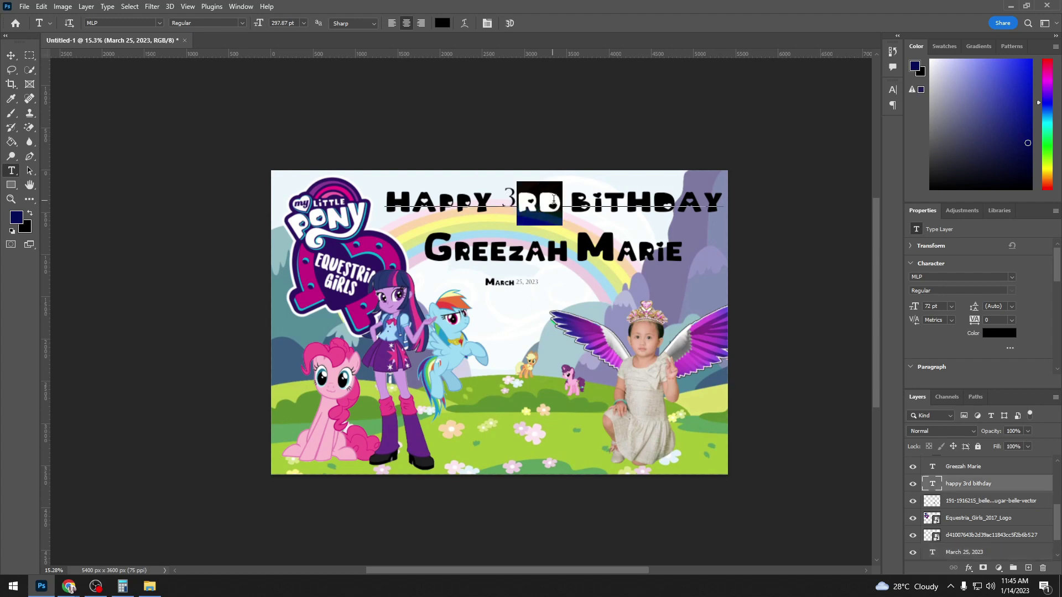
left_click(892, 89)
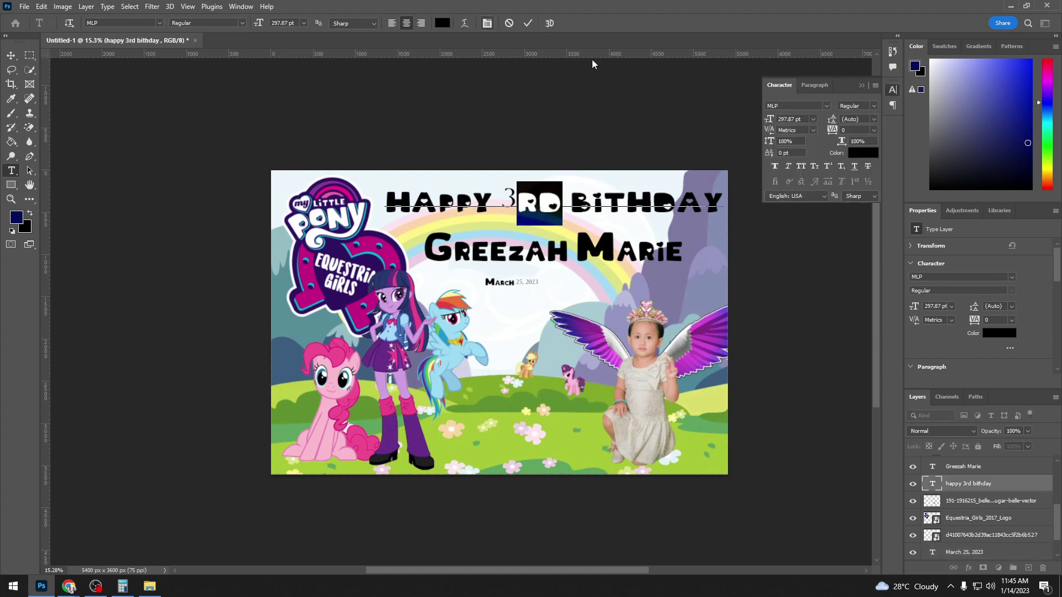
left_click(828, 167)
left_click(994, 530)
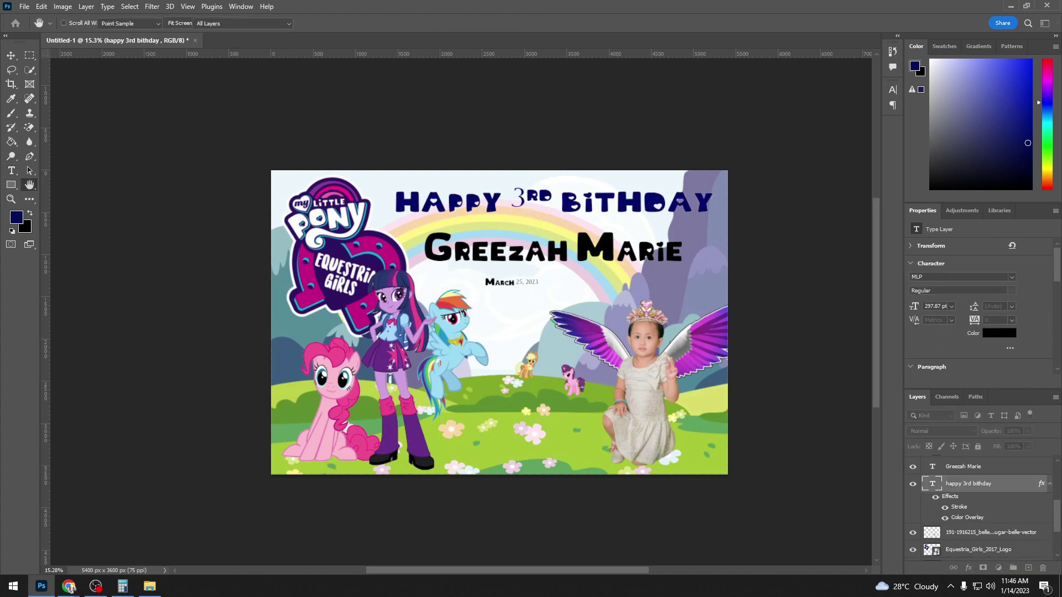
Set the heading's Color Overlay to hot pink #fd04b4.
left_click(882, 127)
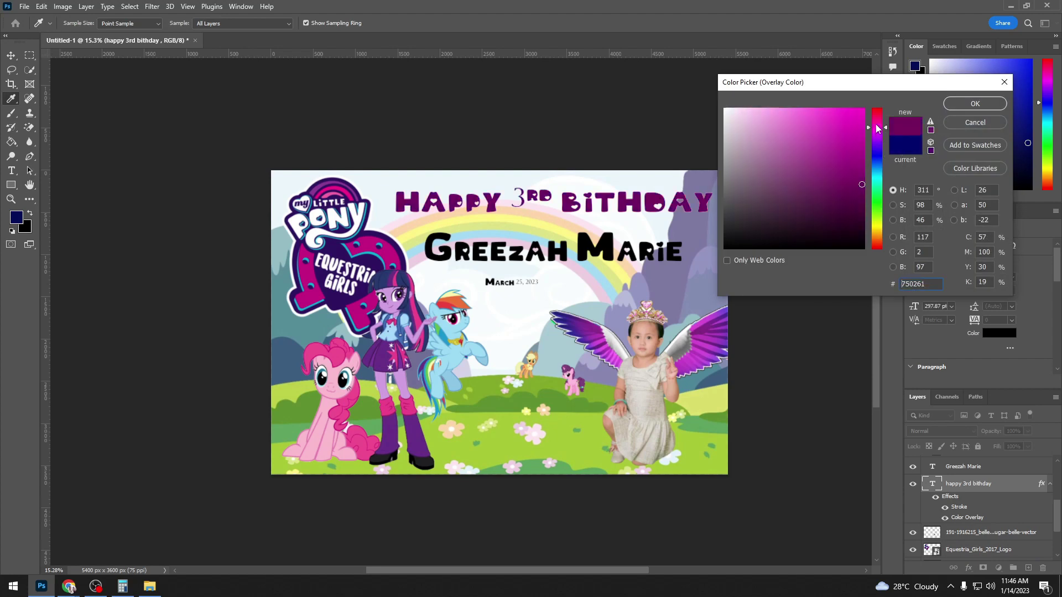
left_click(862, 109)
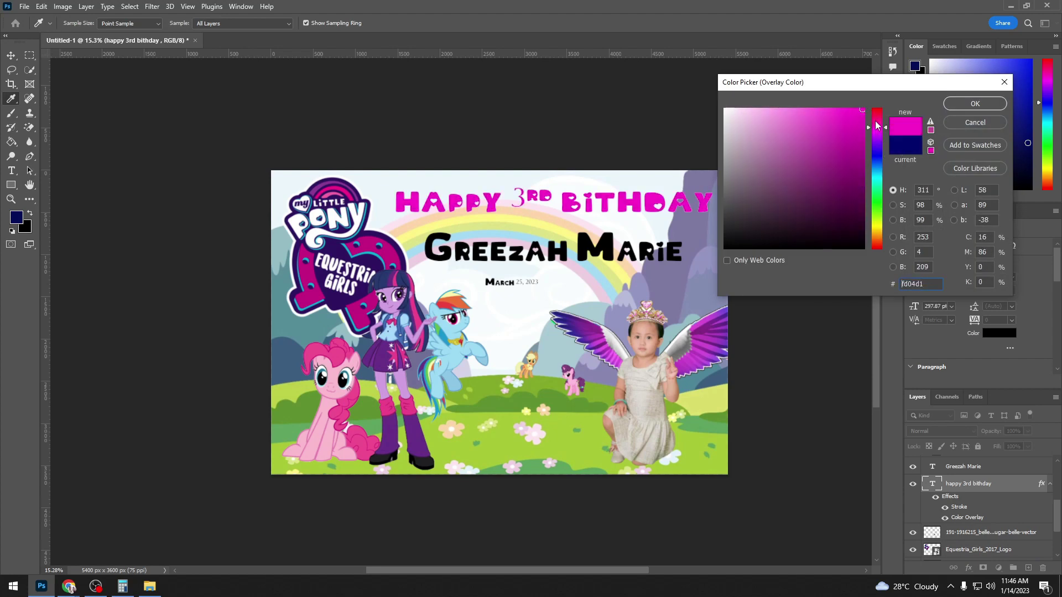
left_click_drag(879, 131, 882, 124)
left_click(880, 125)
left_click(961, 106)
Copy the heading's layer style and paste it onto the name and date layers.
right_click(1005, 484)
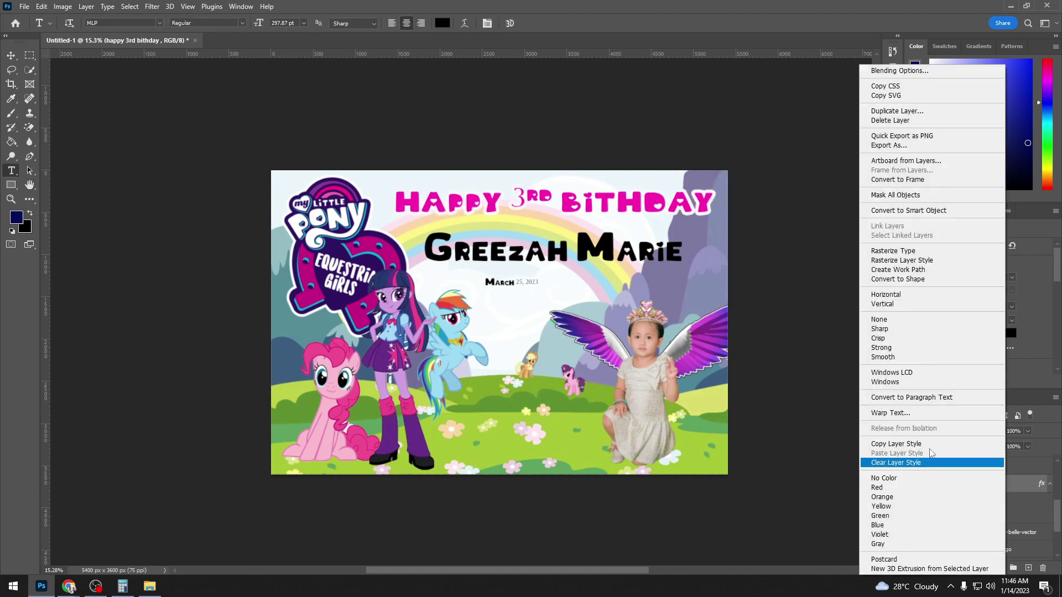
left_click(918, 444)
left_click(1012, 471)
right_click(1006, 471)
left_click(907, 453)
left_click(1012, 562)
right_click(1013, 562)
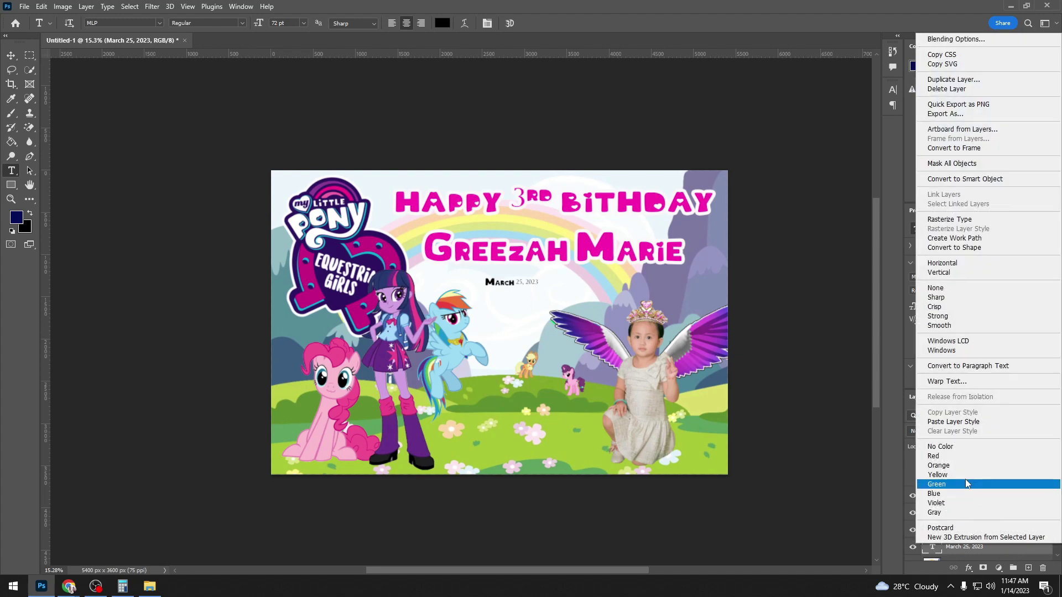
left_click(961, 421)
Enlarge the date text slightly with Free Transform.
left_click(41, 6)
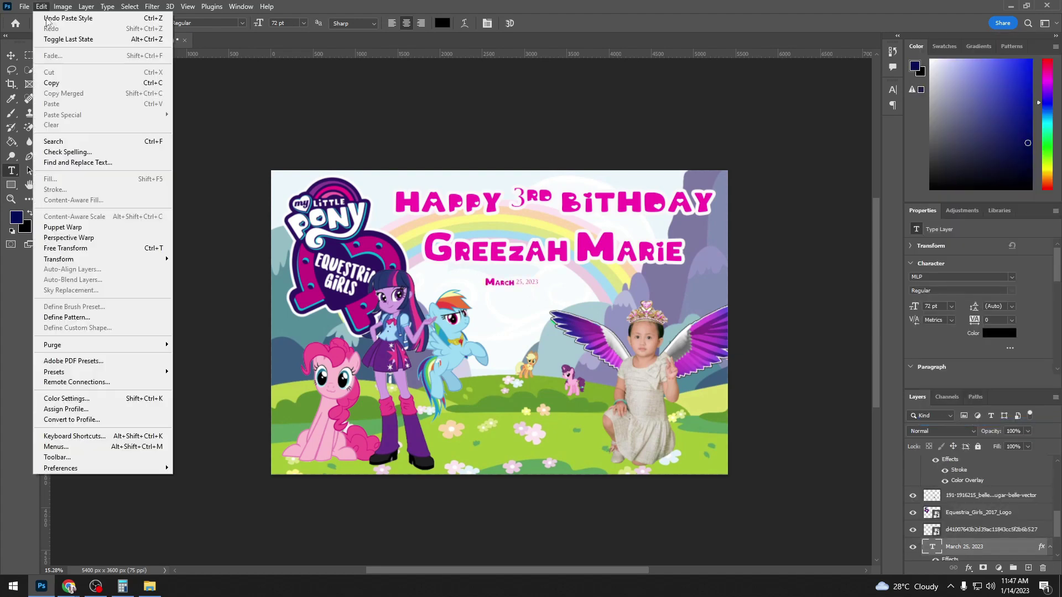
left_click(66, 247)
mouse_move(540, 289)
left_mouse_down()
mouse_move(597, 321)
mouse_move(587, 298)
mouse_move(537, 289)
mouse_move(549, 279)
mouse_move(543, 289)
left_mouse_up()
key("Return")
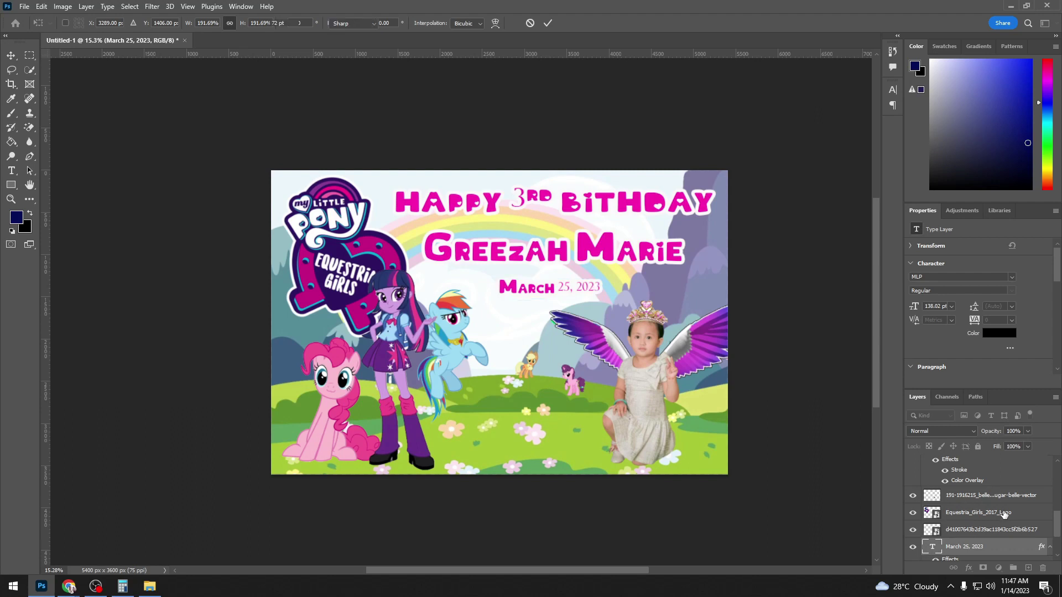
left_click(976, 512)
scroll(657, 353, "up", 1)
scroll(657, 352, "up", 1)
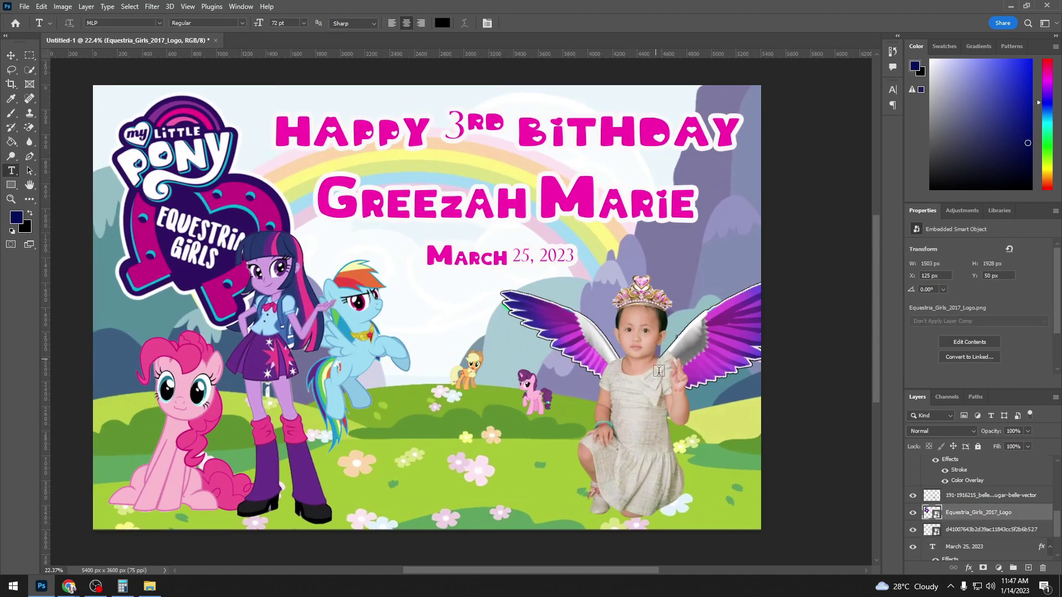
scroll(636, 564, "up", 1)
scroll(657, 494, "up", 1)
scroll(657, 495, "down", 1)
scroll(659, 495, "down", 1)
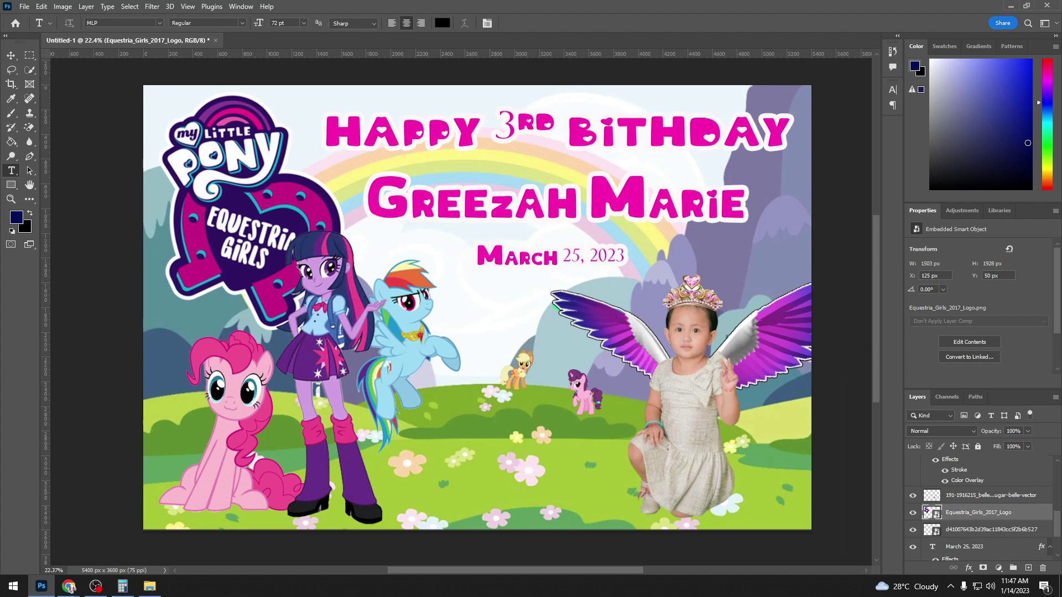
left_click(96, 586)
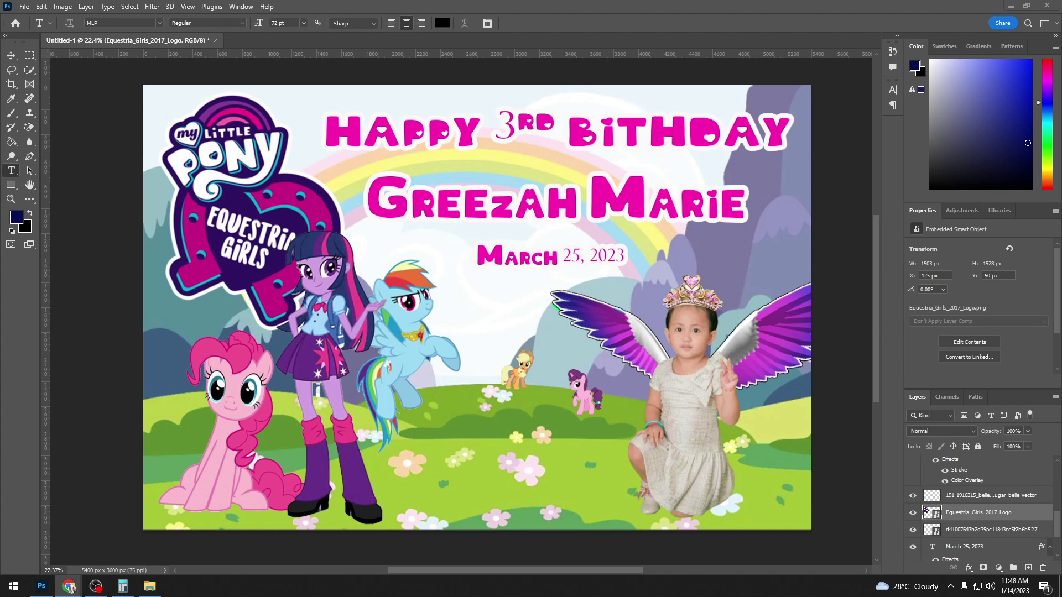